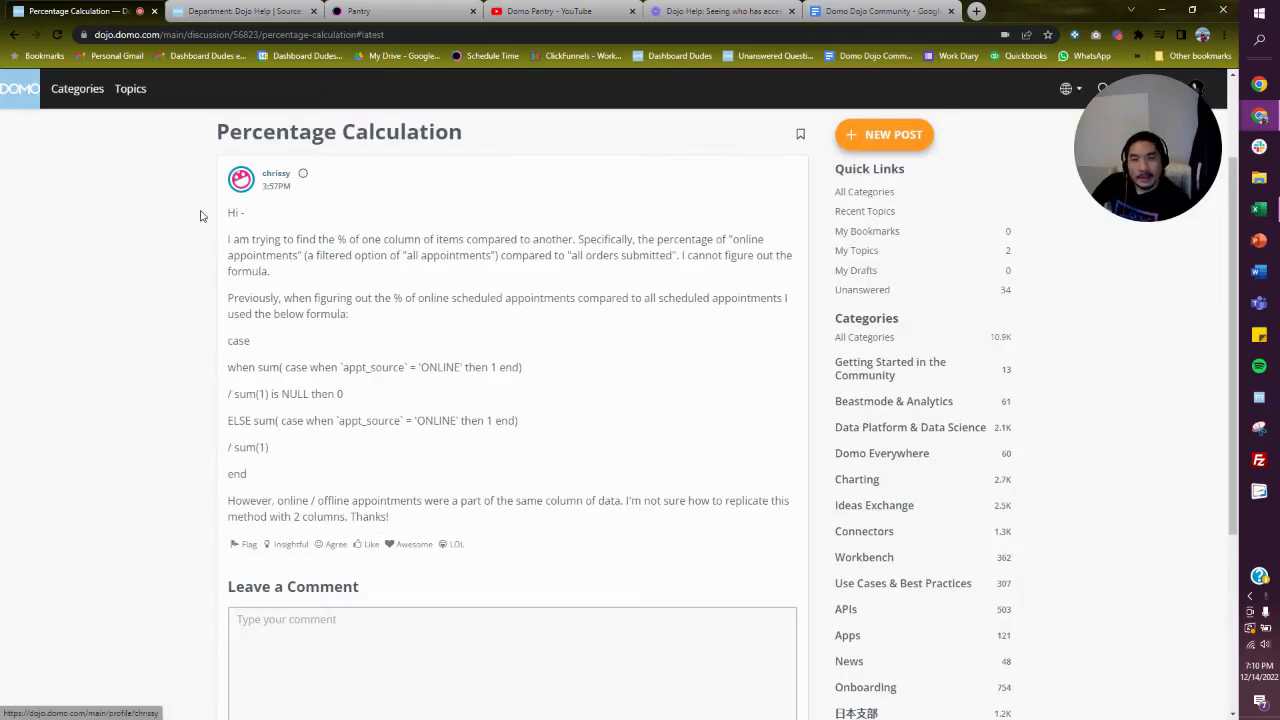
- Highlight the Percentage Calculation question's first two paragraphs, then go to Domo's DataSets list
{"action": "scroll", "coordinate": [360, 251], "scroll_direction": "up", "scroll_amount": 2}
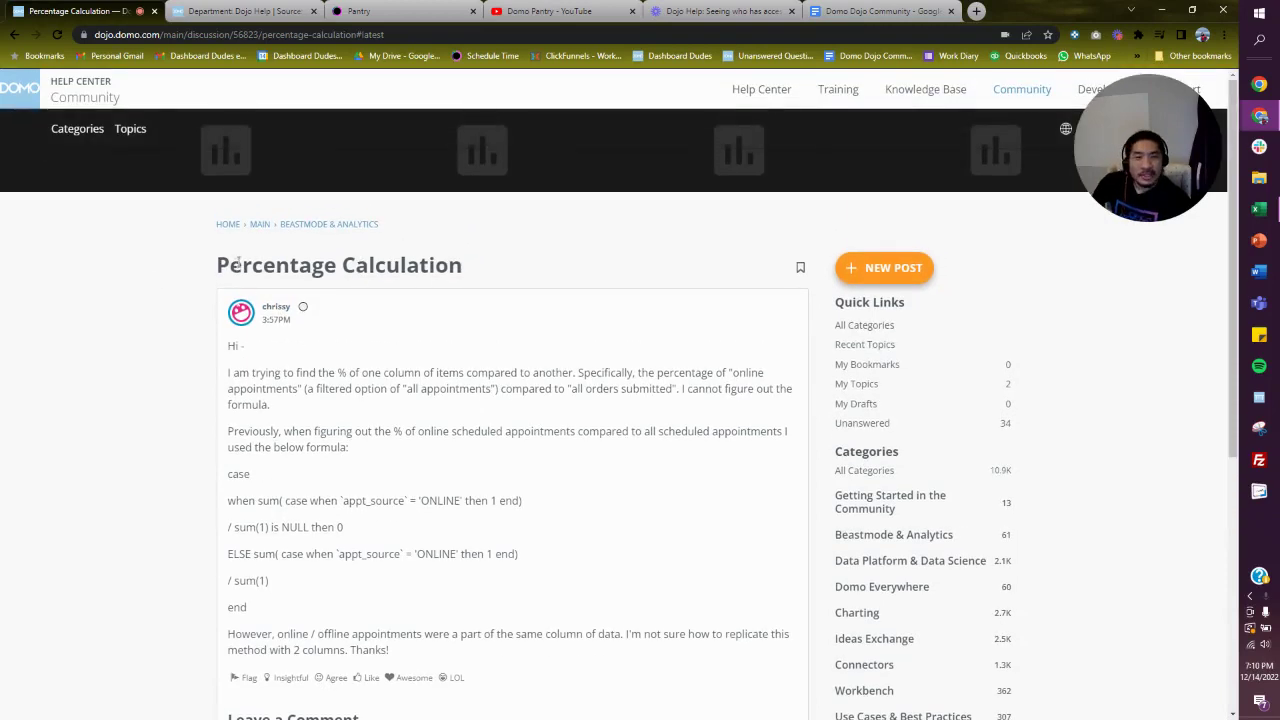
{"action": "scroll", "coordinate": [285, 272], "scroll_direction": "down", "scroll_amount": 2}
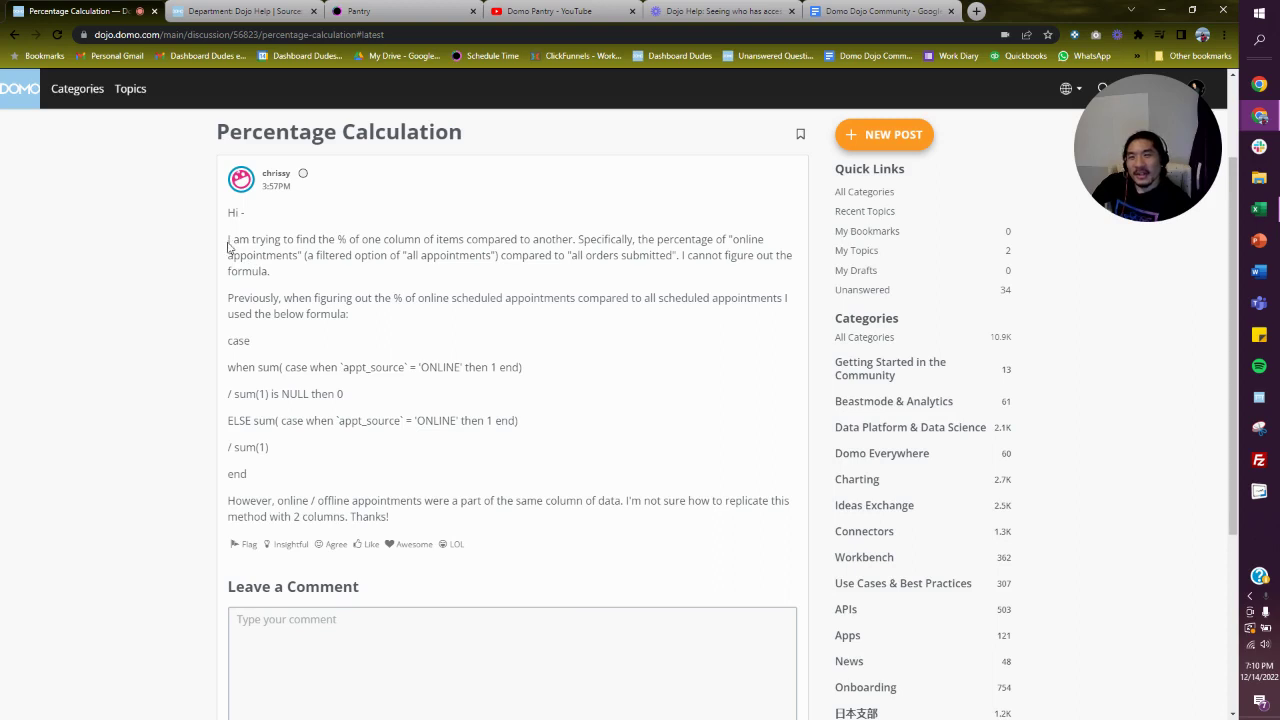
{"action": "left_click_drag", "start_coordinate": [229, 241], "coordinate": [770, 274]}
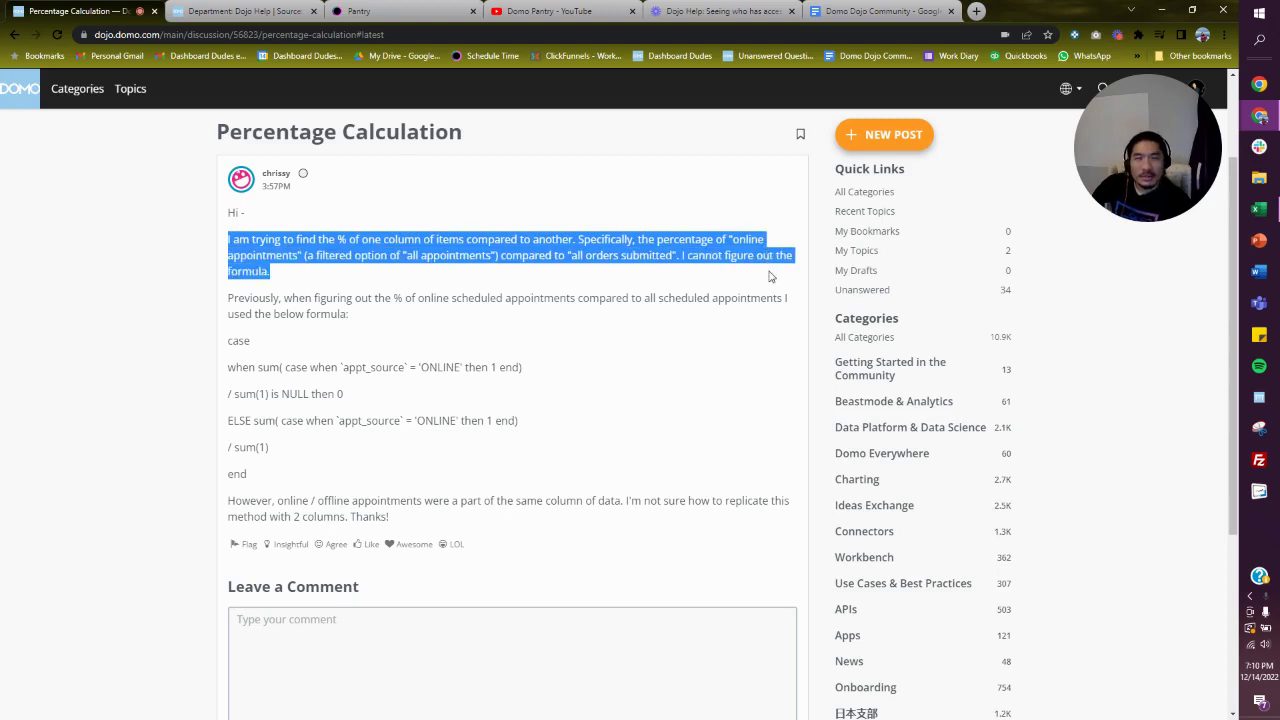
{"action": "left_click_drag", "start_coordinate": [770, 277], "coordinate": [760, 319]}
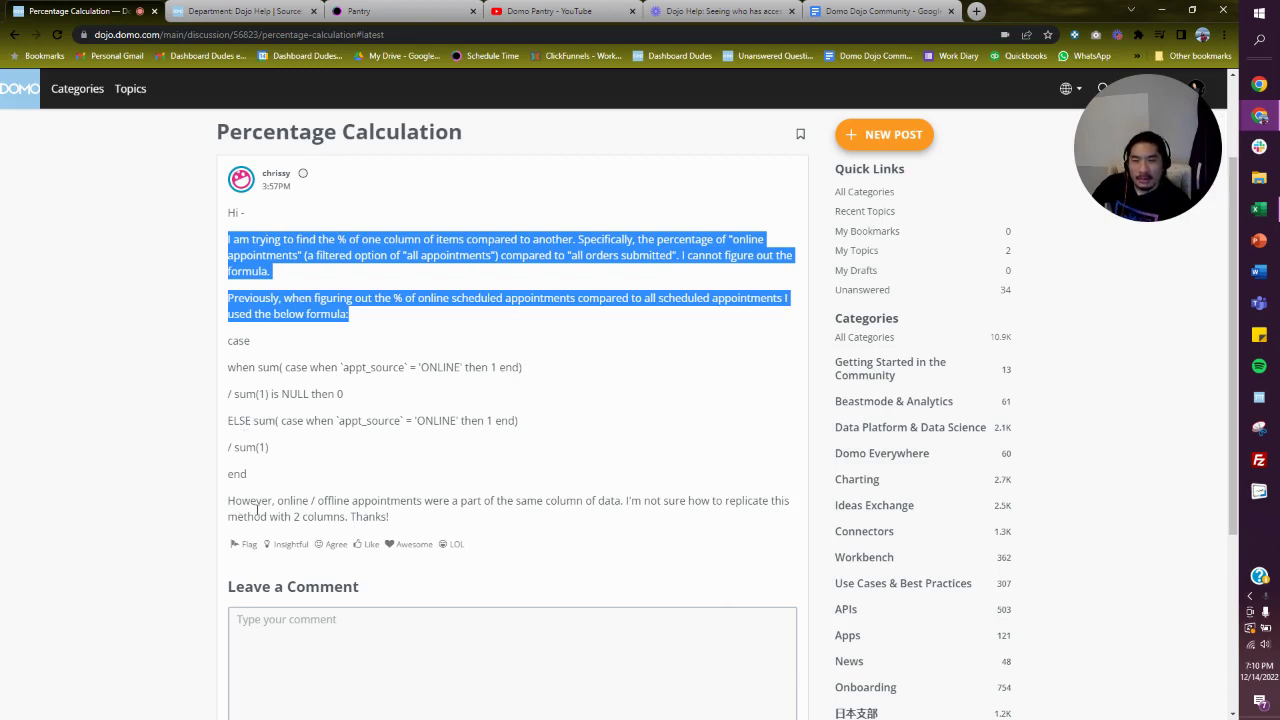
{"action": "left_click", "coordinate": [200, 13]}
{"action": "left_click", "coordinate": [398, 90]}
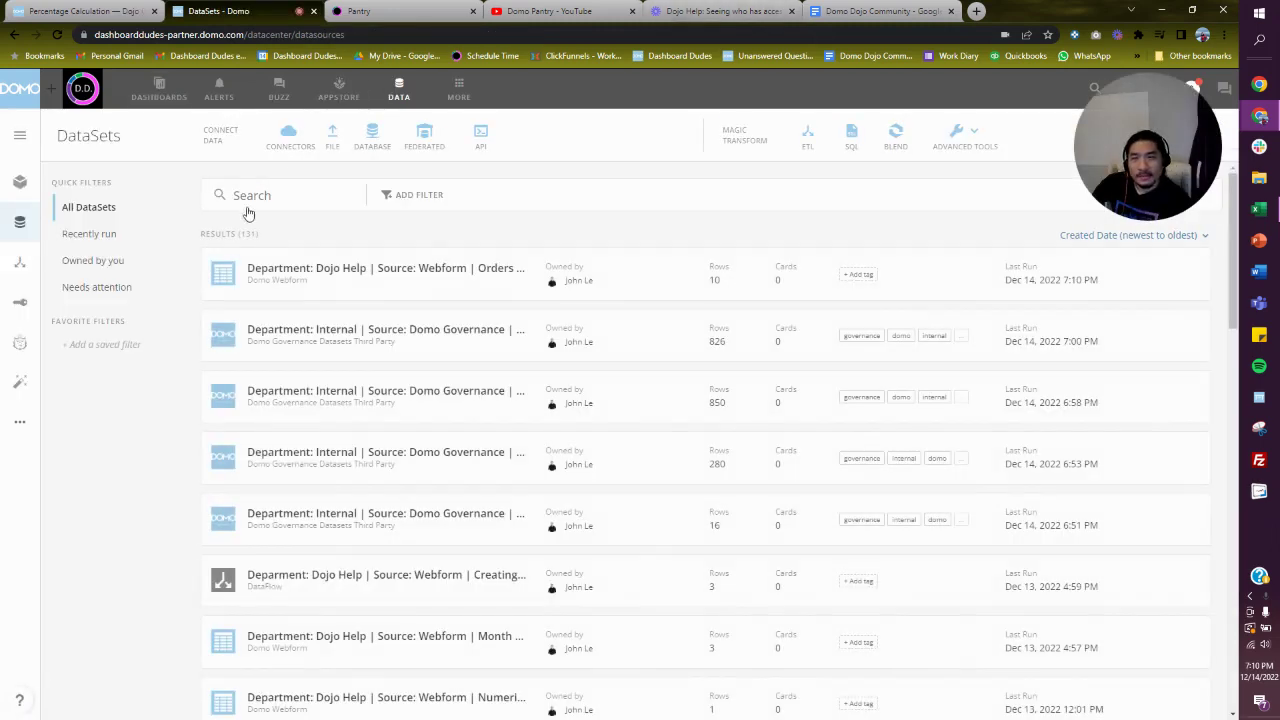
- Open the Orders Submitted dataset's details and view its rows and columns
{"action": "left_click", "coordinate": [374, 268]}
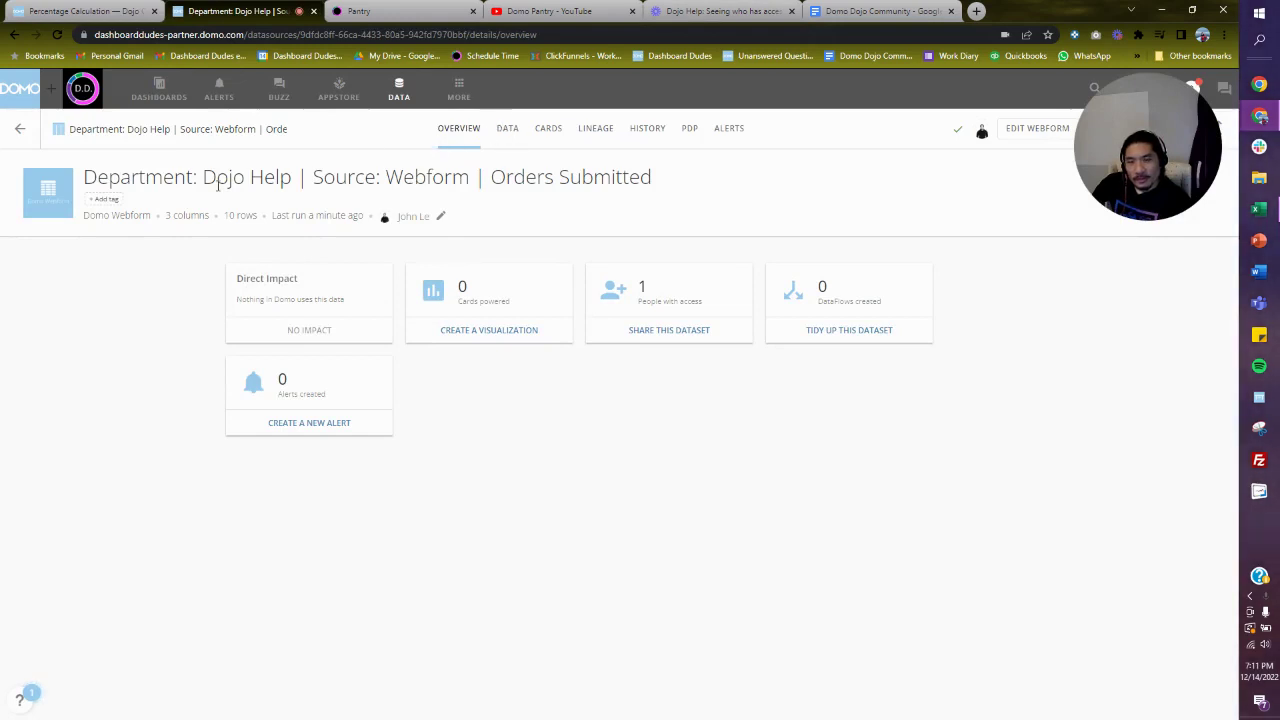
{"action": "left_click", "coordinate": [110, 200]}
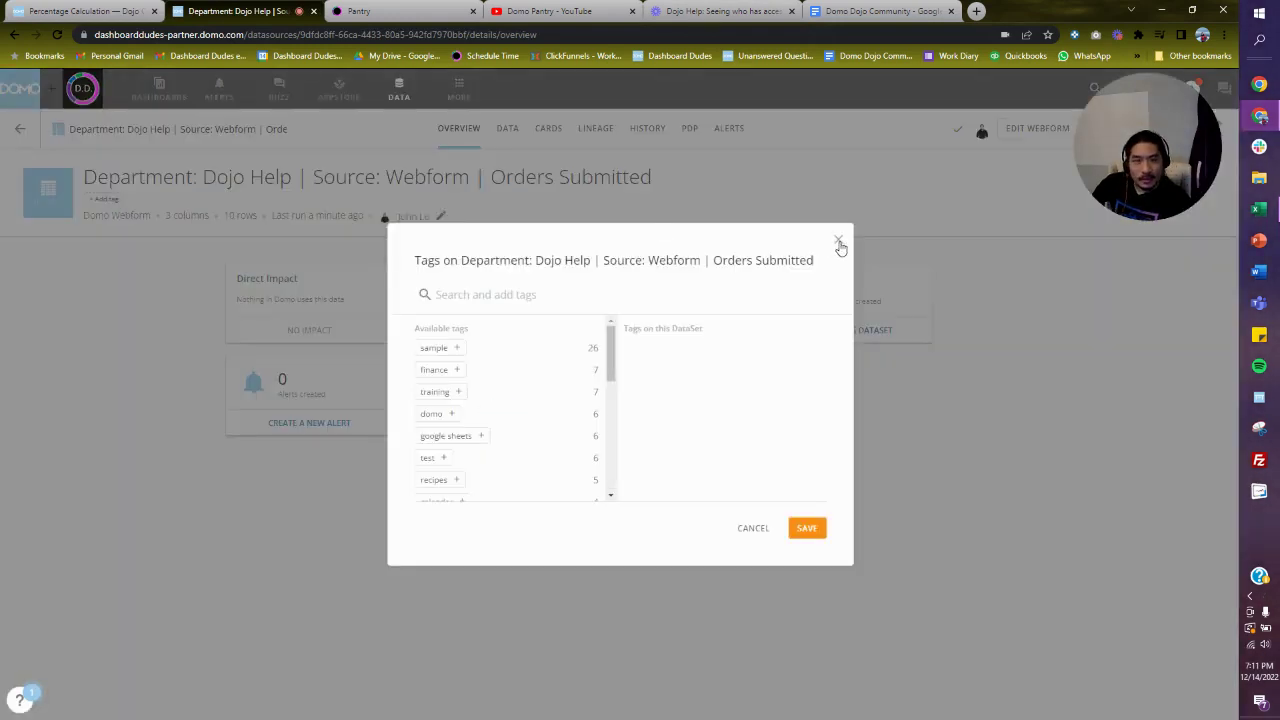
{"action": "left_click", "coordinate": [838, 243]}
{"action": "left_click", "coordinate": [507, 130]}
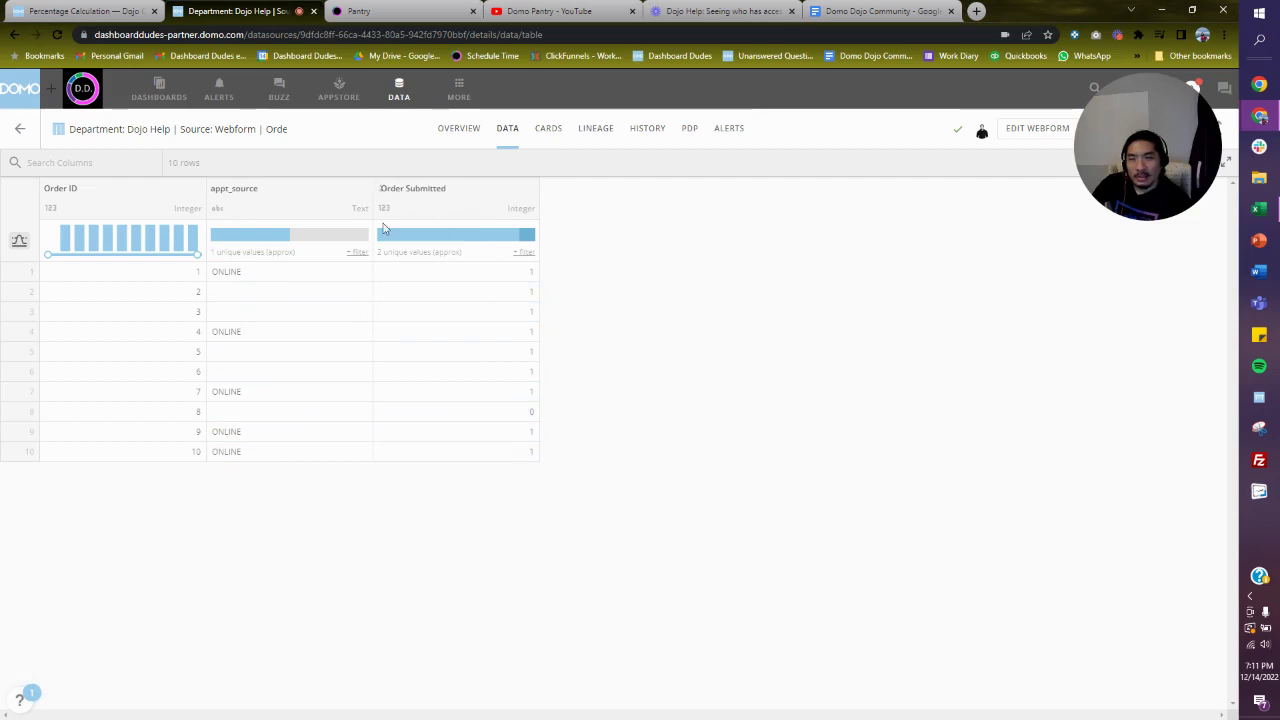
- Start a new Analyzer card from the Orders Submitted dataset via Open With
{"action": "left_click_drag", "start_coordinate": [1110, 175], "coordinate": [1110, 292]}
{"action": "left_click", "coordinate": [1115, 128]}
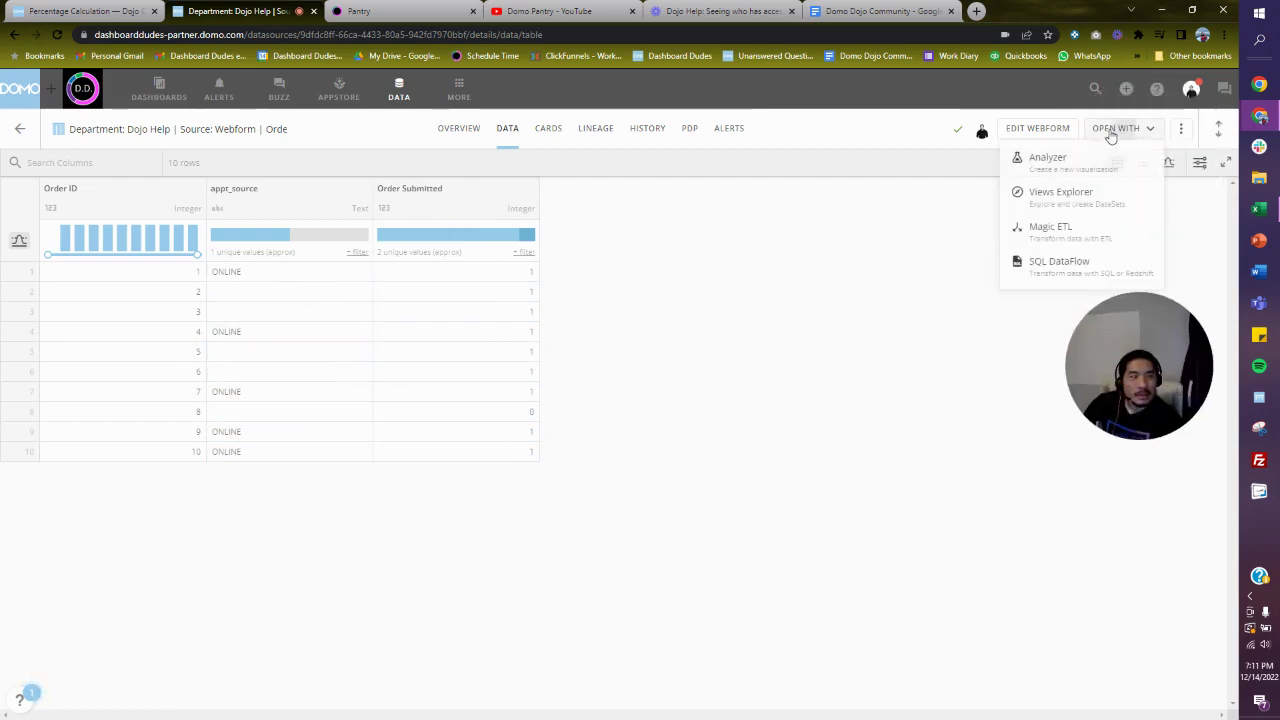
{"action": "left_click", "coordinate": [1066, 166]}
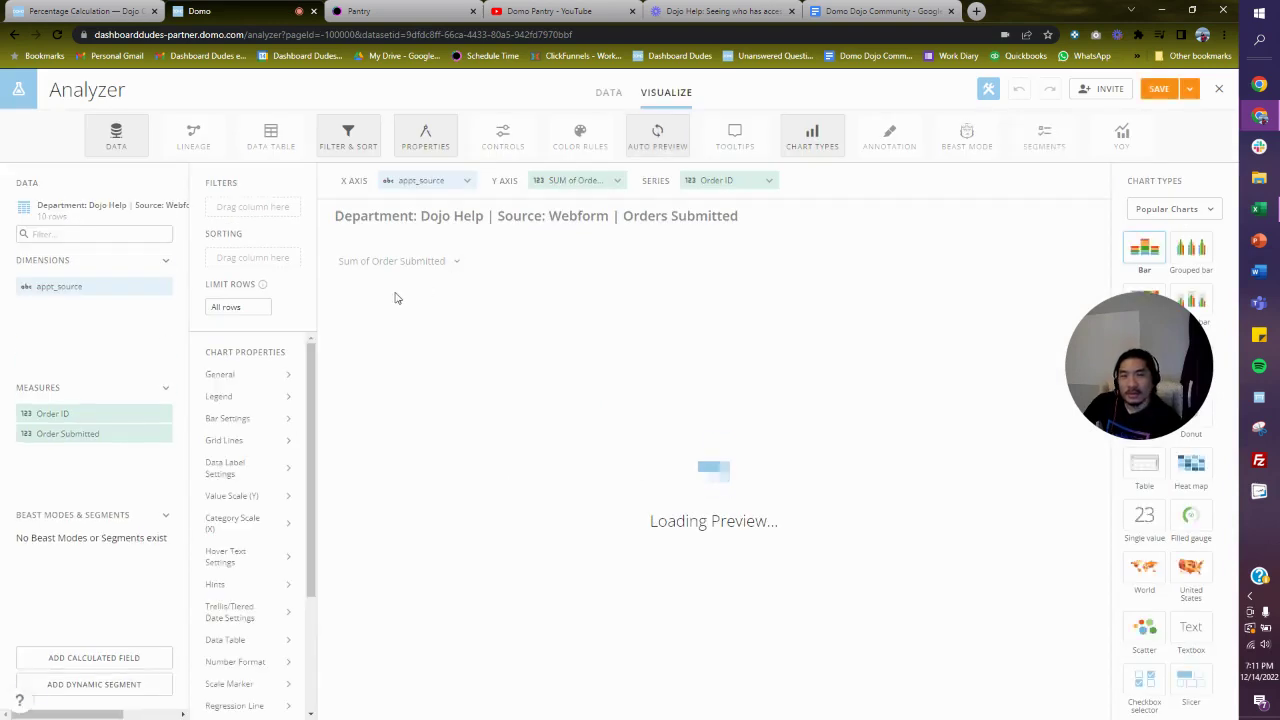
- Make the card a Table with No Summary Number, removing the Order Submitted and appt_source columns
{"action": "left_click", "coordinate": [1146, 470]}
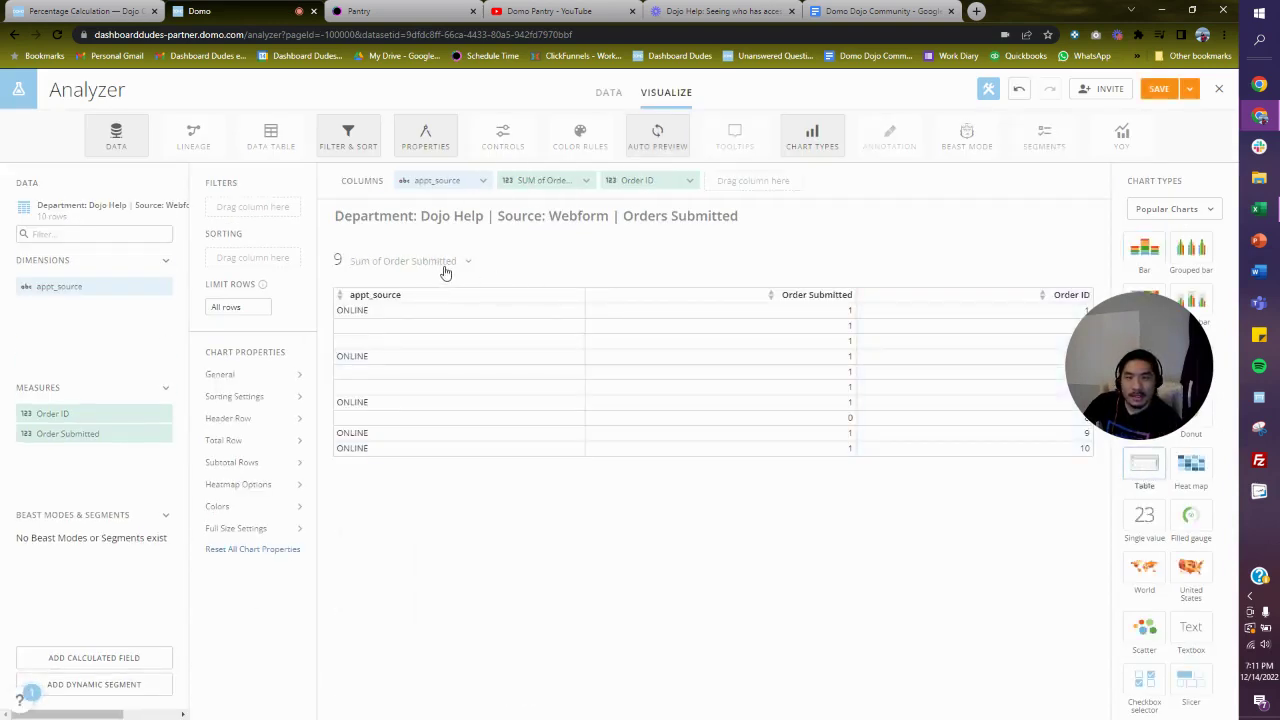
{"action": "left_click", "coordinate": [447, 268]}
{"action": "left_click", "coordinate": [386, 347]}
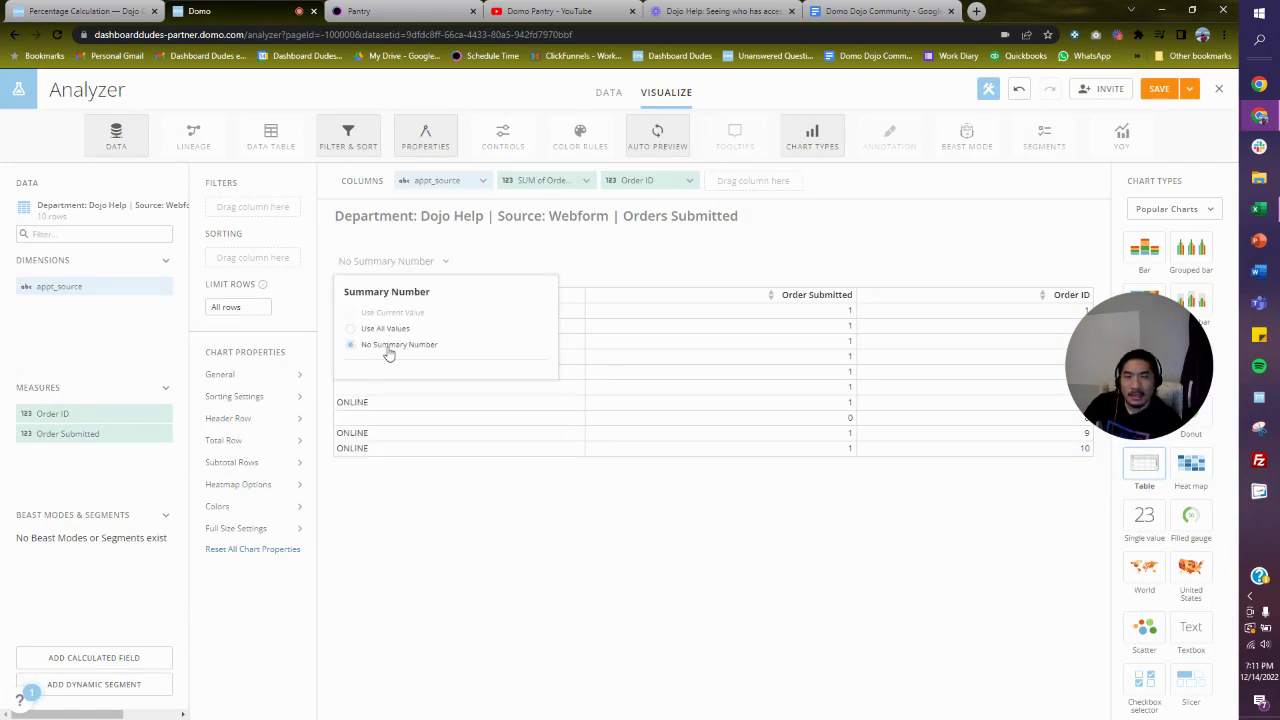
{"action": "left_click", "coordinate": [770, 258]}
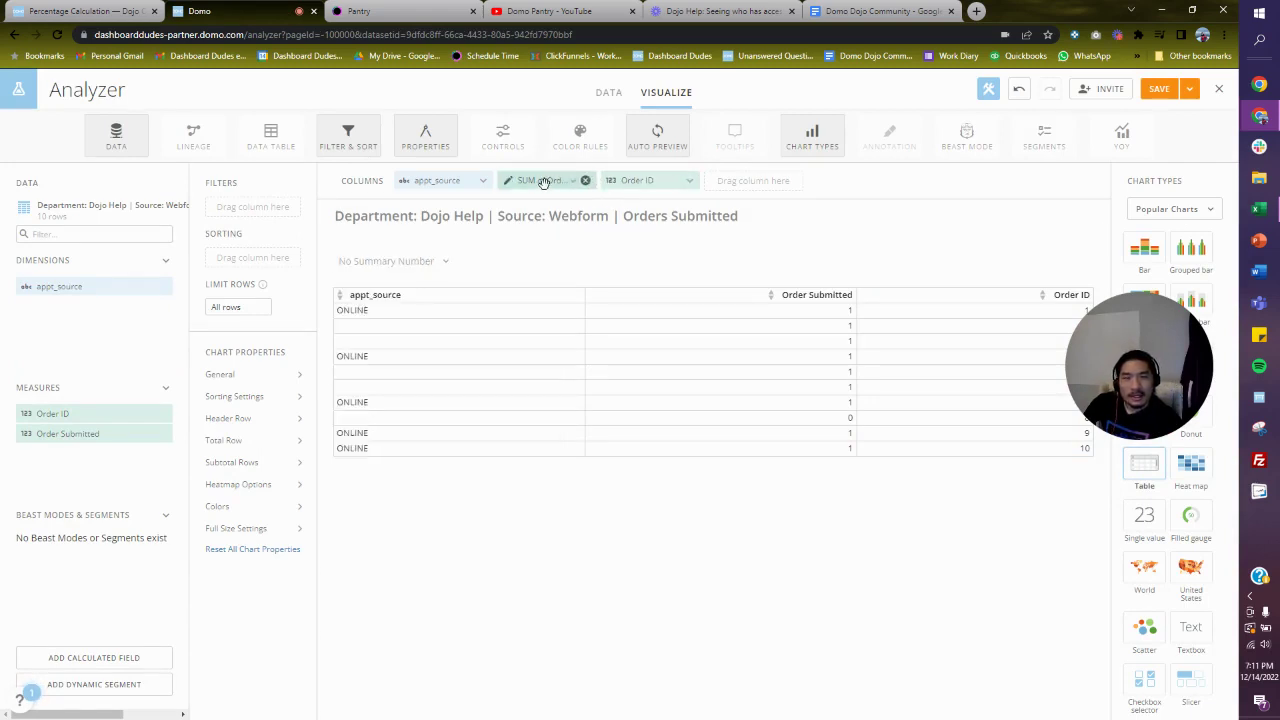
{"action": "left_click", "coordinate": [584, 181]}
{"action": "left_click", "coordinate": [584, 181]}
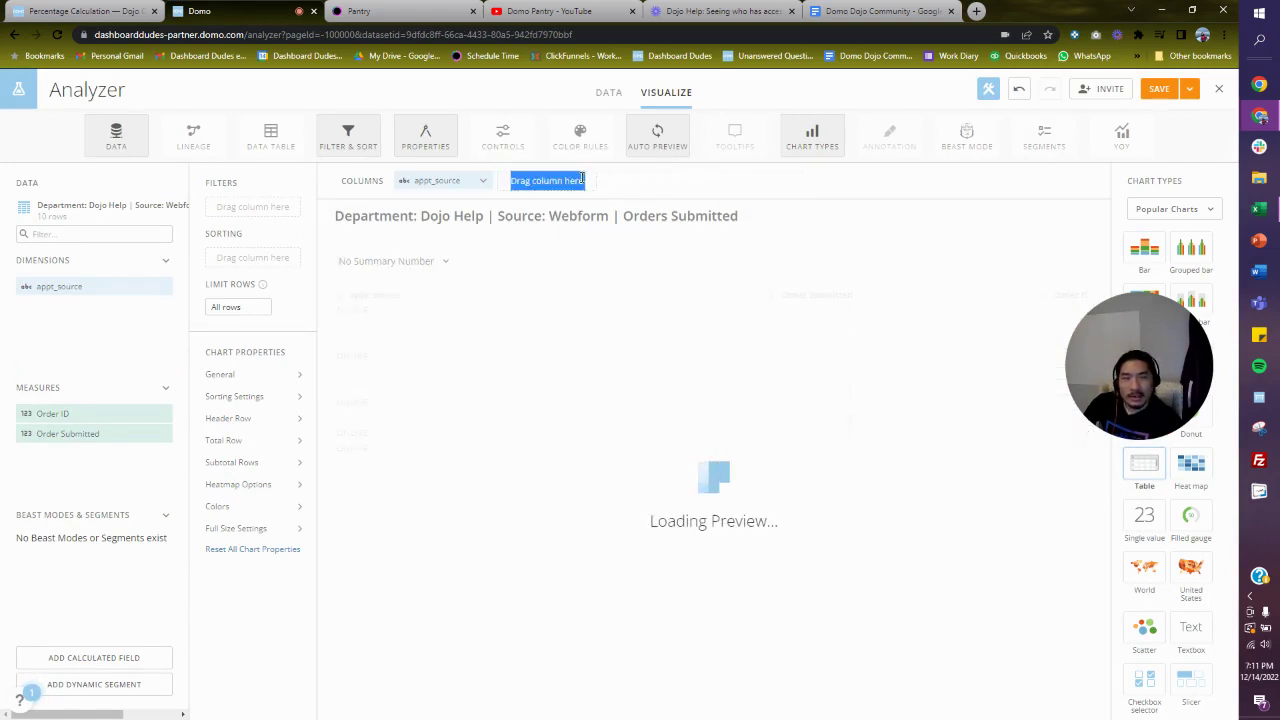
{"action": "triple_click", "coordinate": [486, 183]}
{"action": "left_click", "coordinate": [1145, 473]}
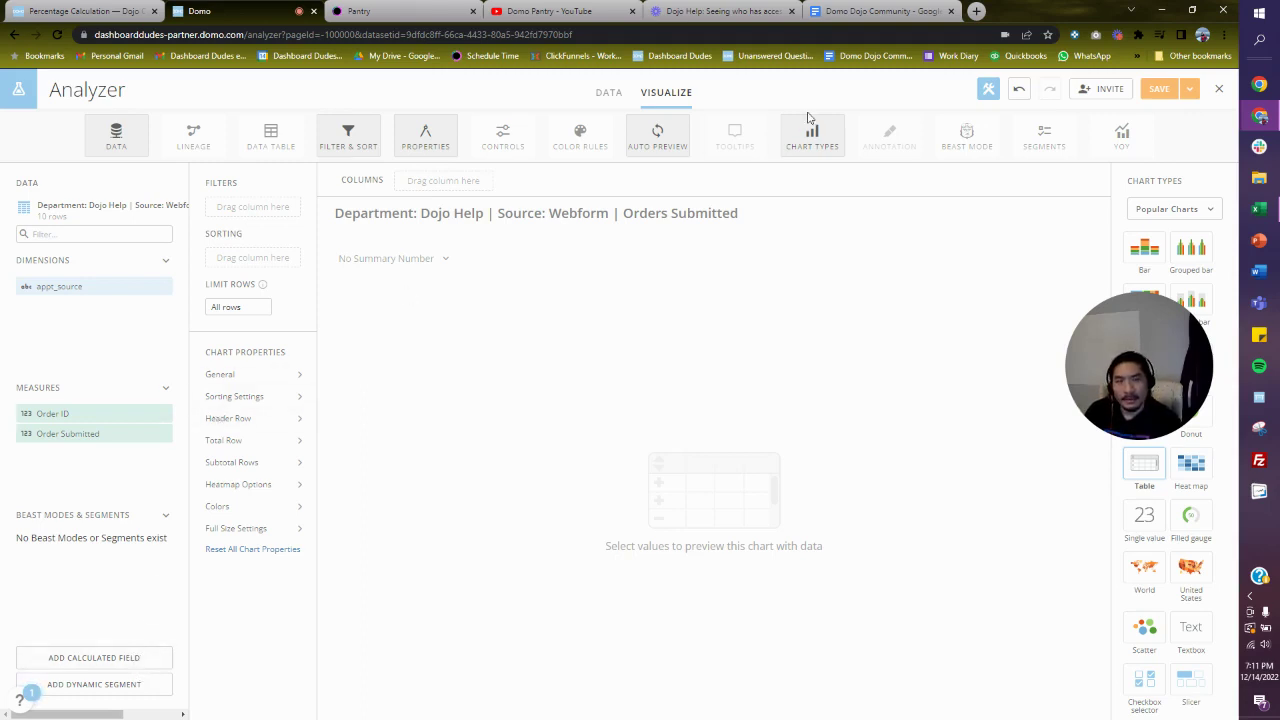
- Name a new calculated field Online Payments with a CASE formula returning 1 for ONLINE appt_source
{"action": "left_click", "coordinate": [146, 666]}
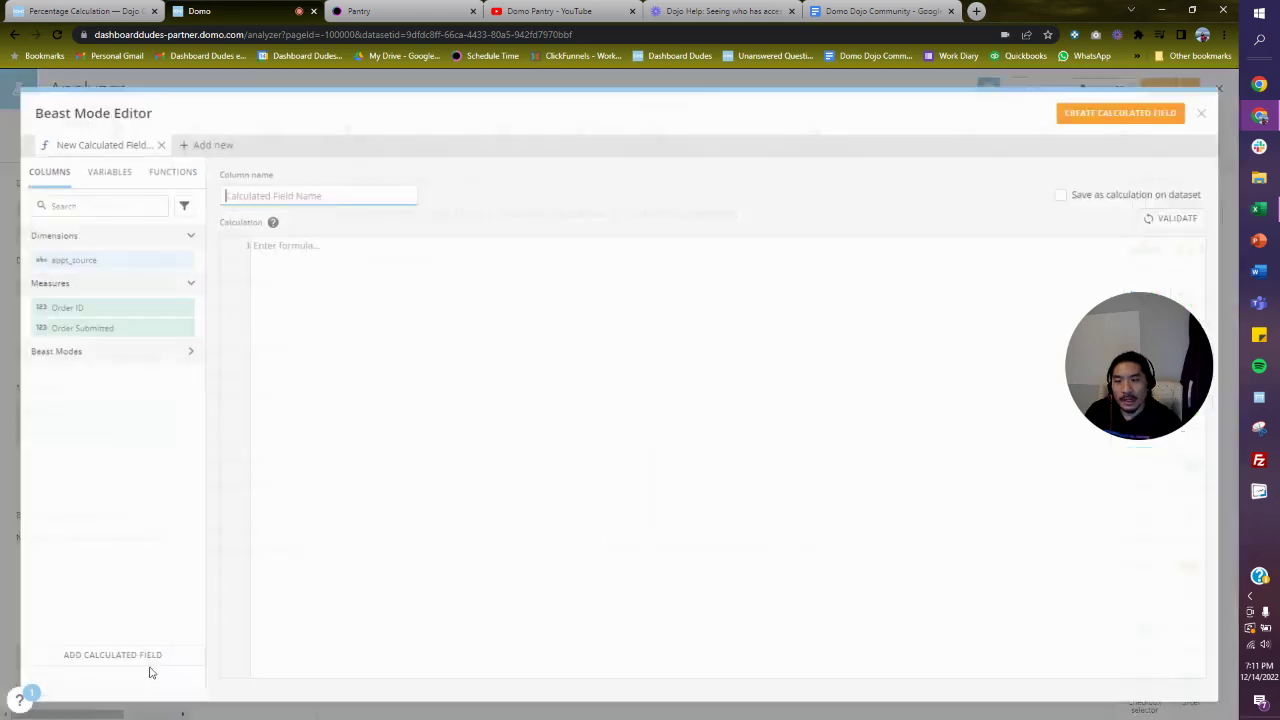
{"action": "left_click", "coordinate": [238, 197]}
{"action": "type", "text": "Online Payments"}
{"action": "key", "text": "Tab"}
{"action": "type", "text": "Case when `app"}
{"action": "key", "text": "Return"}
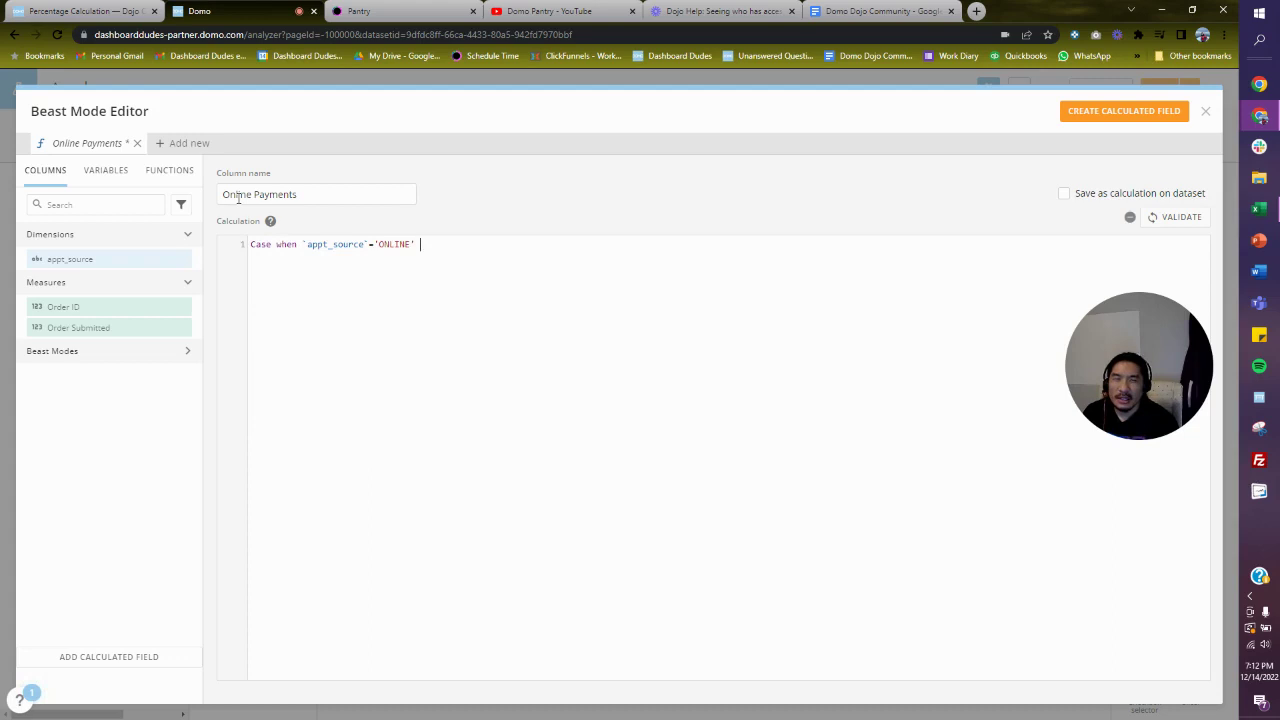
{"action": "key", "text": "BackSpace"}
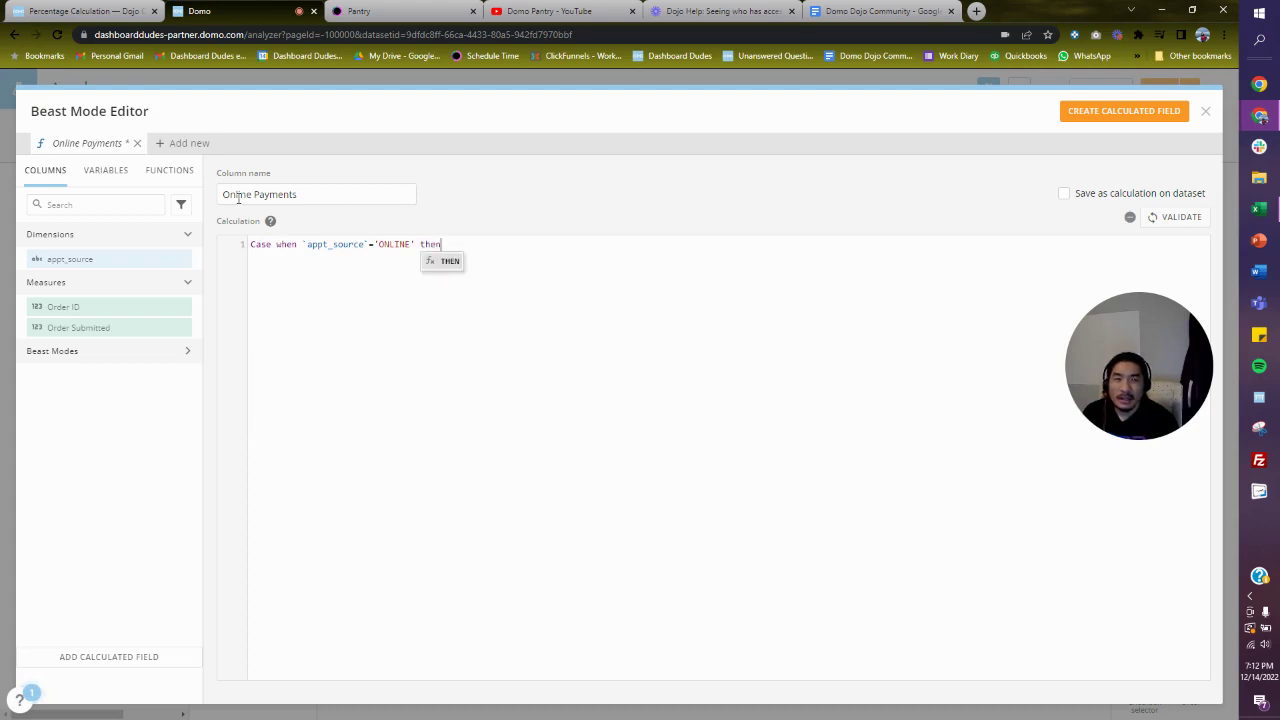
{"action": "type", "text": "1 end"}
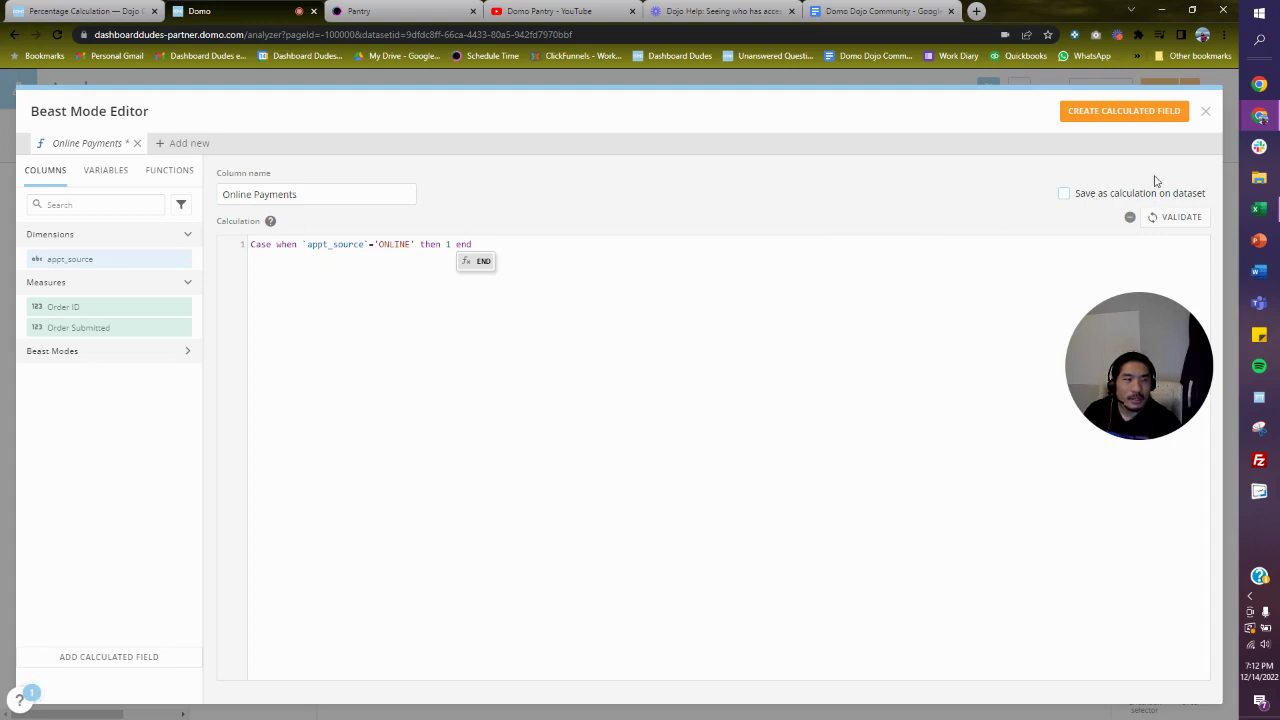
- Validate and create the field, then add appt_source and Online Payments as table columns
{"action": "left_click", "coordinate": [1183, 216]}
{"action": "left_click", "coordinate": [1175, 111]}
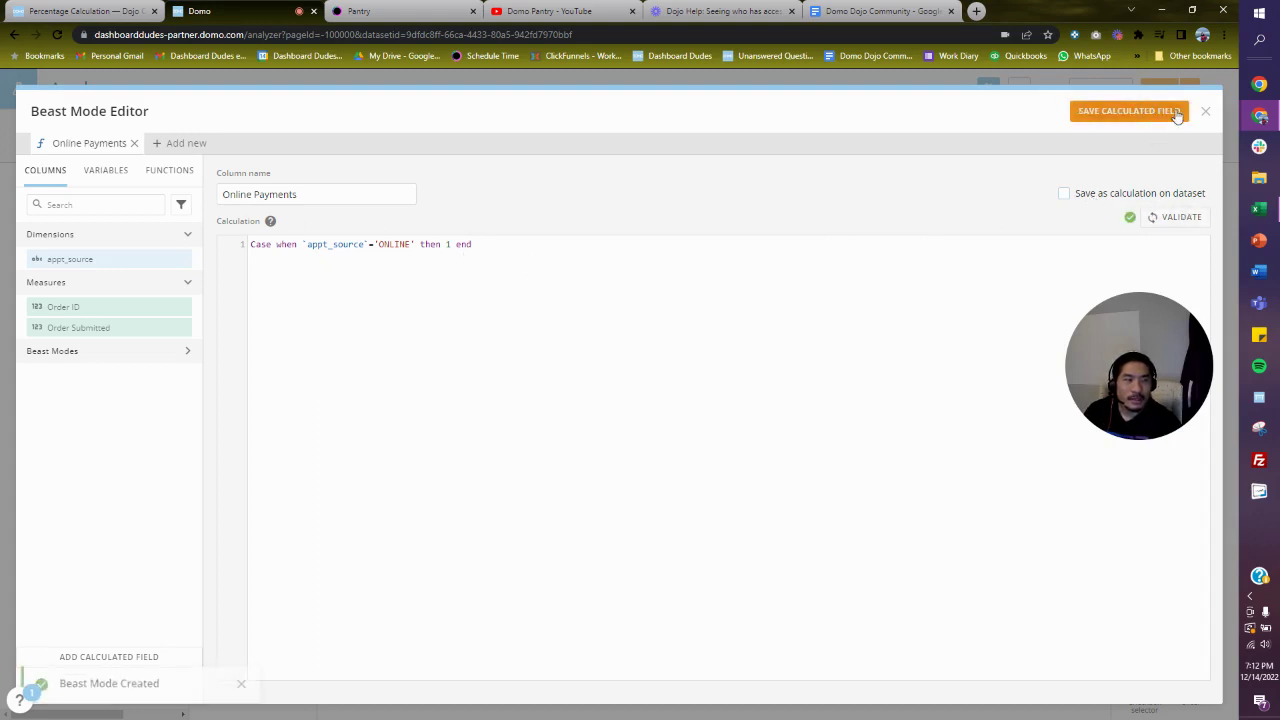
{"action": "left_click", "coordinate": [1204, 111]}
{"action": "left_click_drag", "start_coordinate": [110, 285], "coordinate": [437, 183]}
{"action": "left_click_drag", "start_coordinate": [97, 533], "coordinate": [554, 183]}
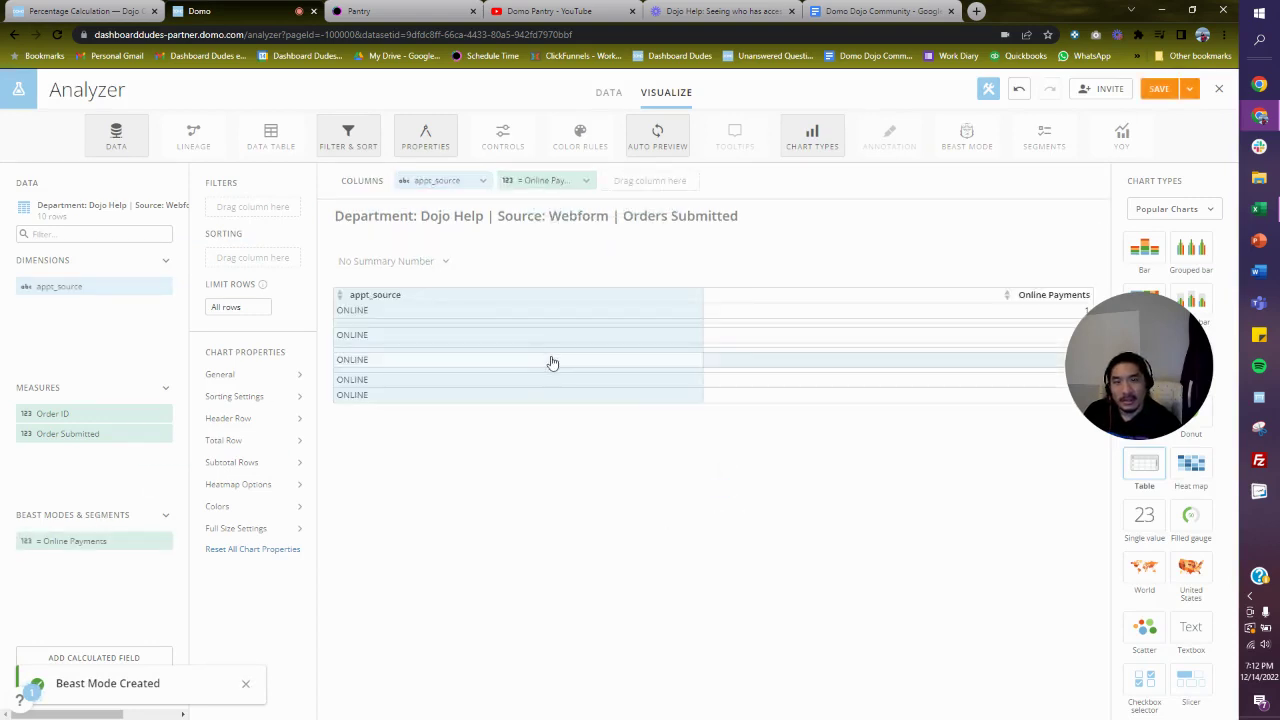
- Review the Online Payments formula without changing it
{"action": "left_click_drag", "start_coordinate": [1173, 428], "coordinate": [670, 703]}
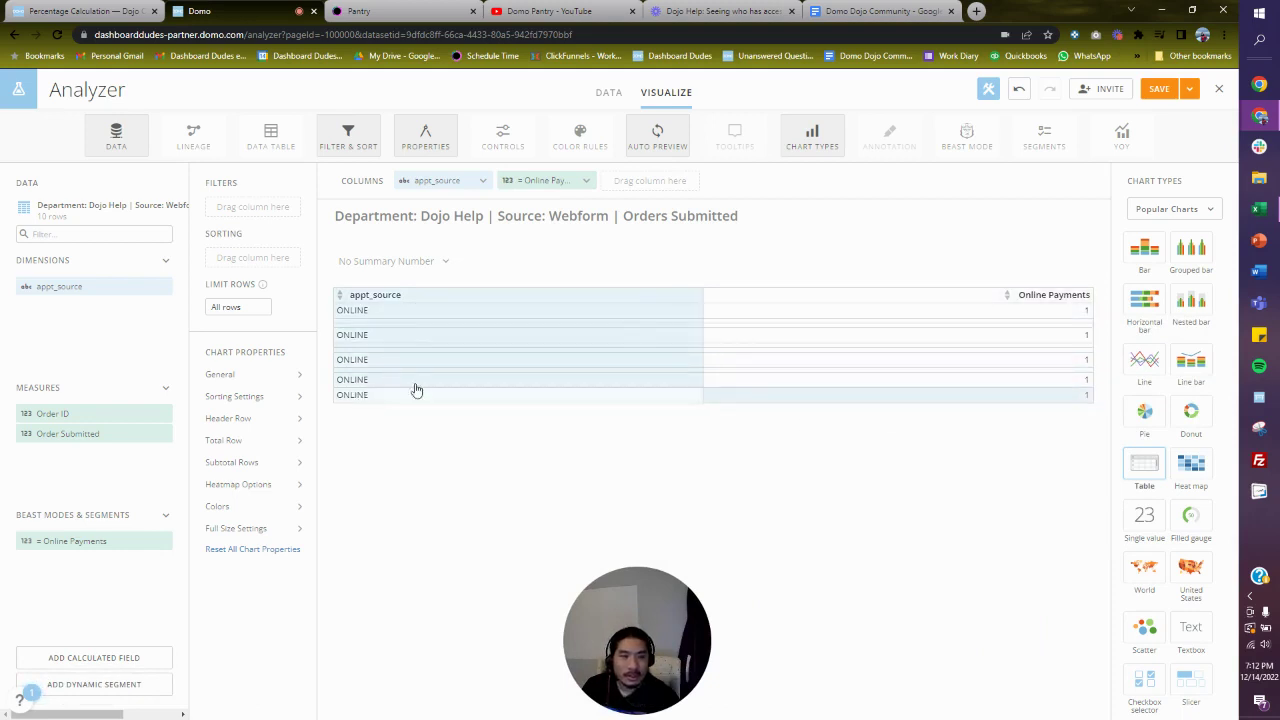
{"action": "left_click", "coordinate": [116, 538]}
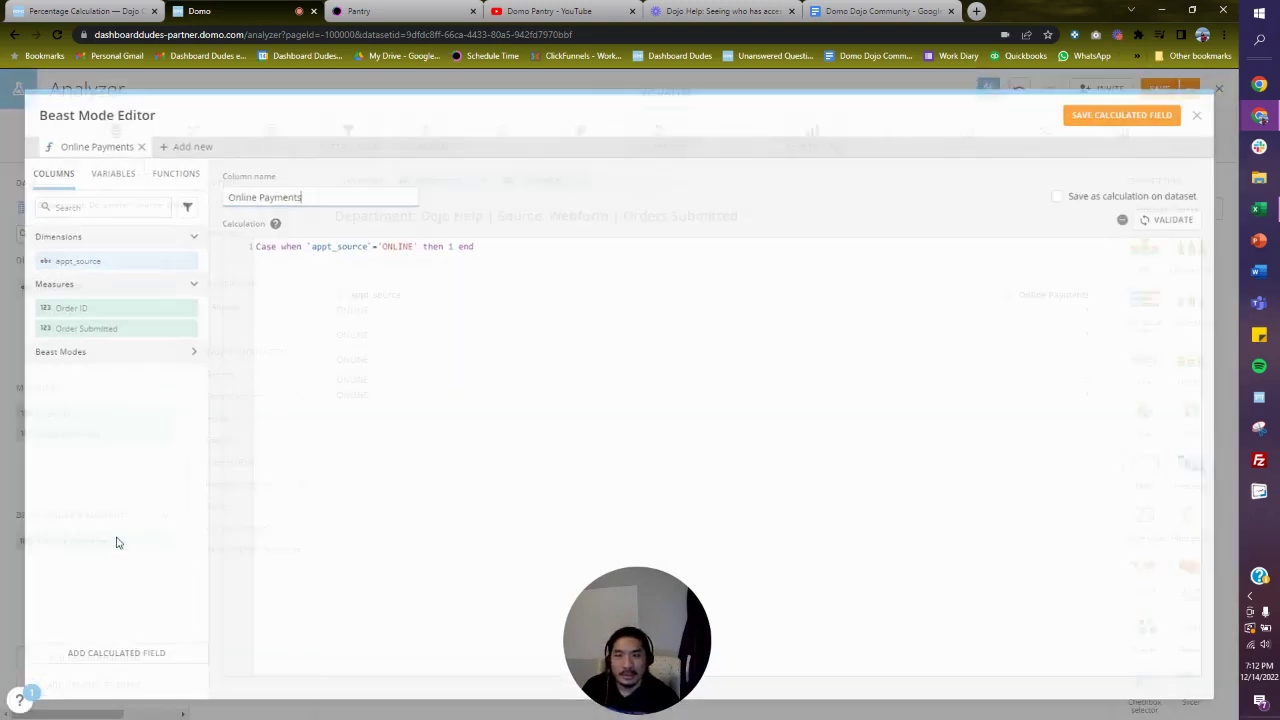
{"action": "left_click", "coordinate": [1206, 112]}
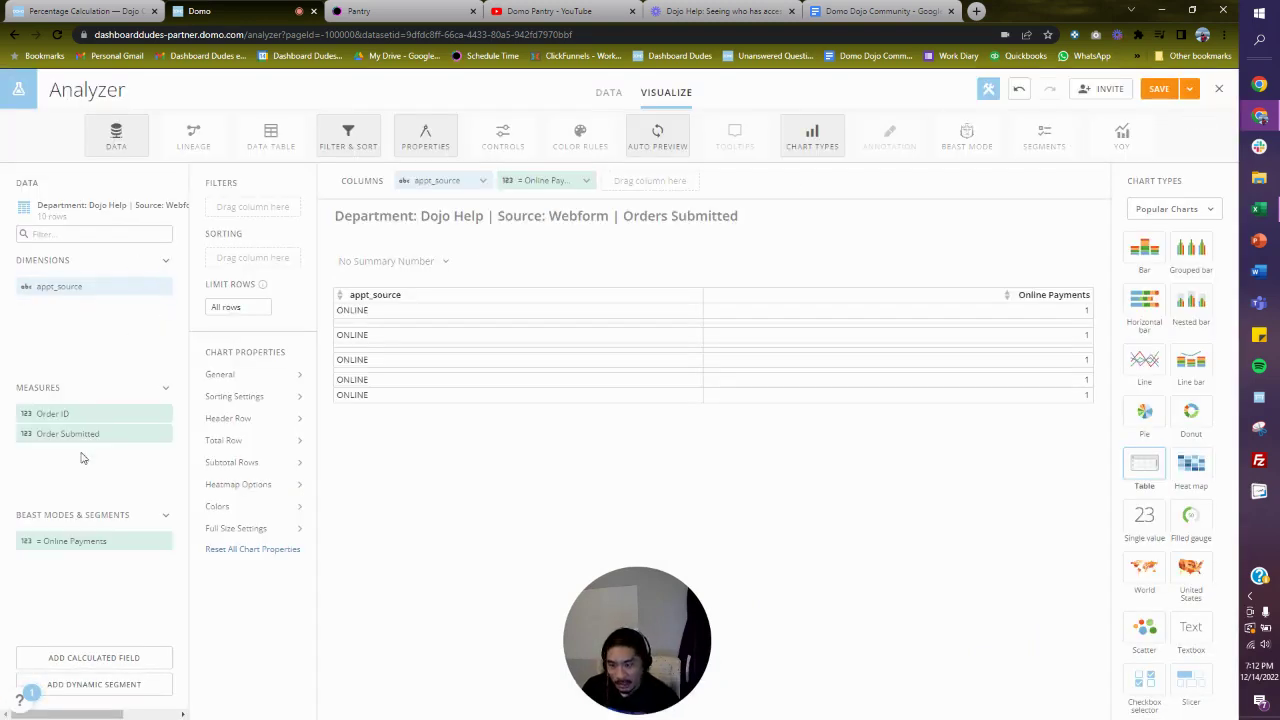
- Add Order Submitted as a third table column and reopen the Online Payments formula
{"action": "left_click_drag", "start_coordinate": [86, 434], "coordinate": [646, 182]}
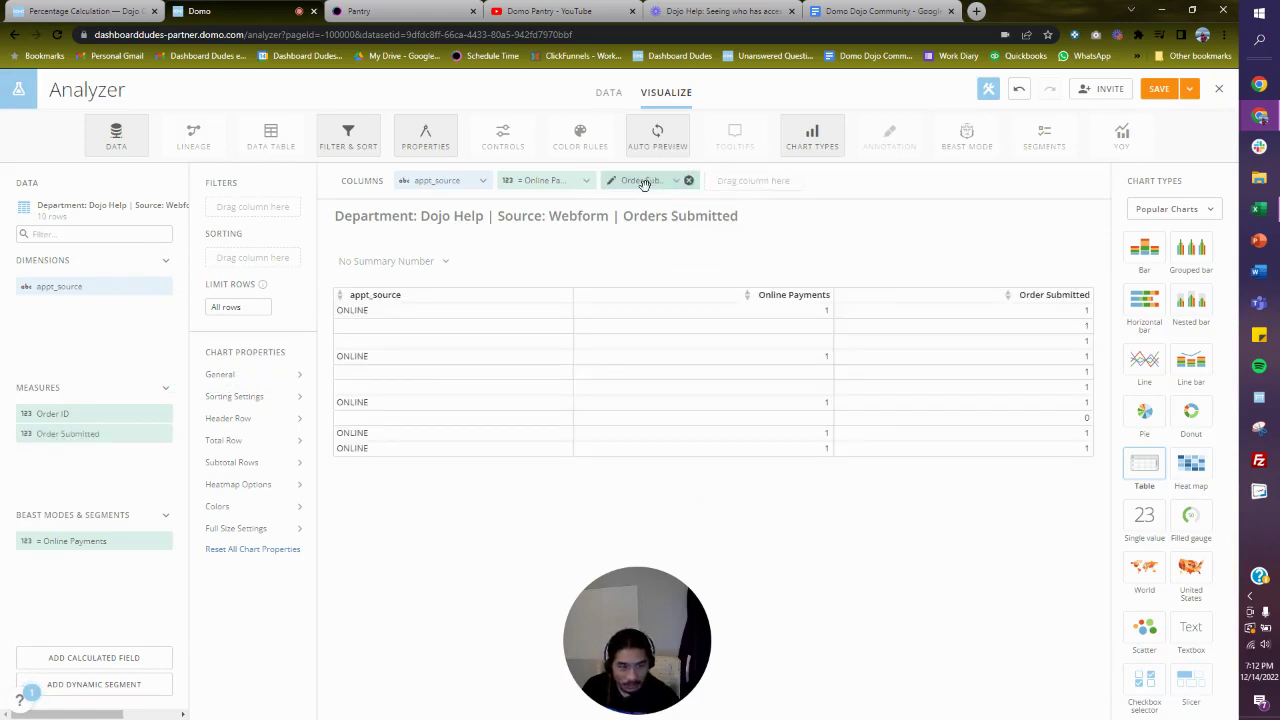
{"action": "left_click", "coordinate": [646, 182]}
{"action": "left_click", "coordinate": [960, 260]}
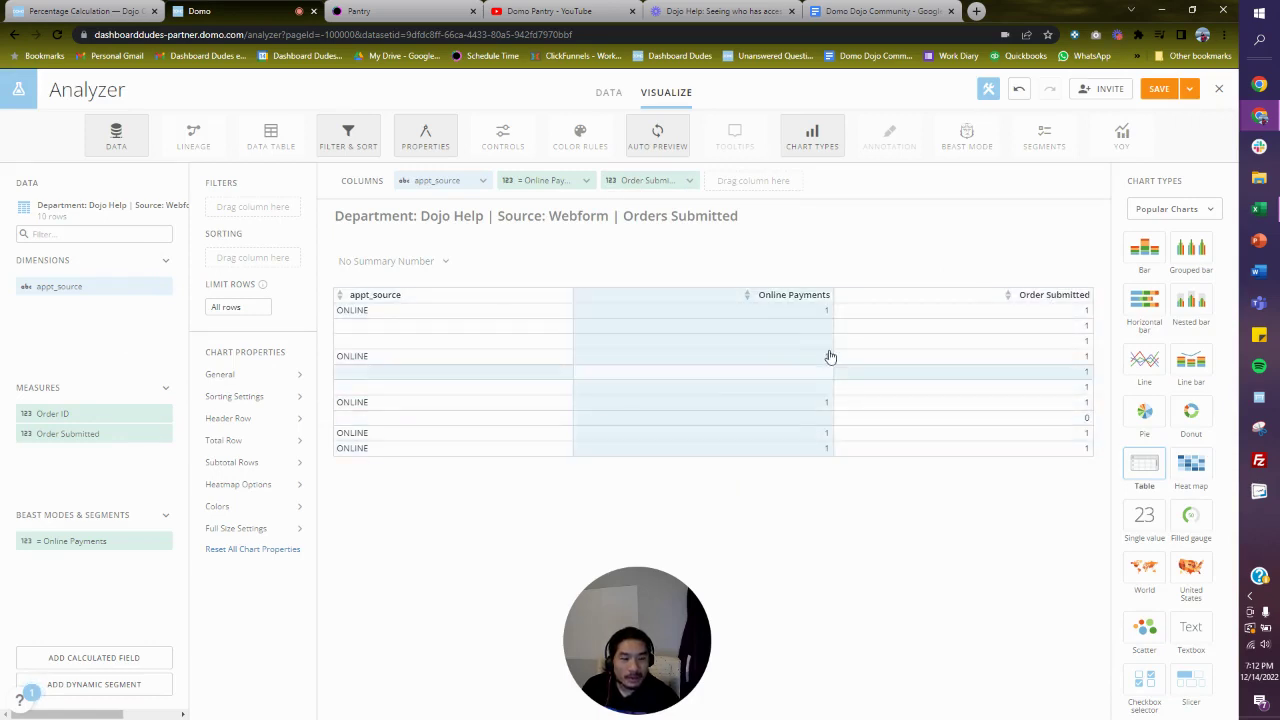
{"action": "left_click", "coordinate": [94, 540]}
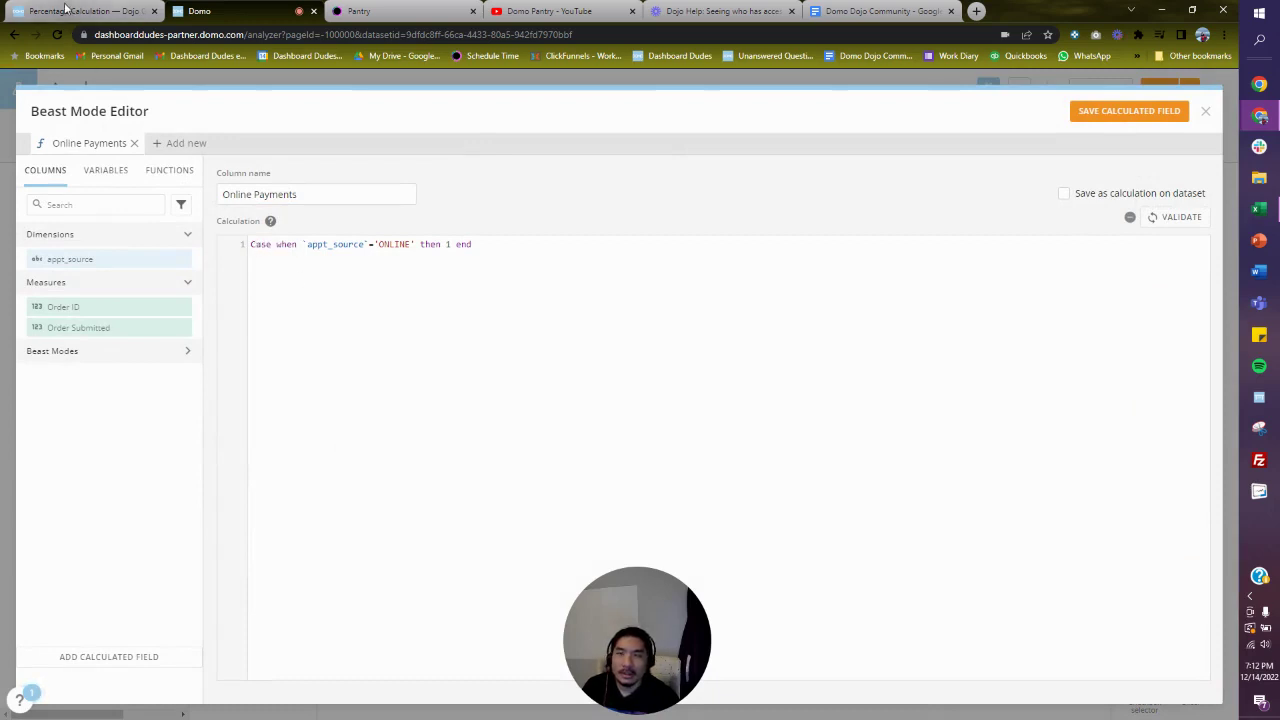
{"action": "left_click_drag", "start_coordinate": [700, 624], "coordinate": [1042, 535]}
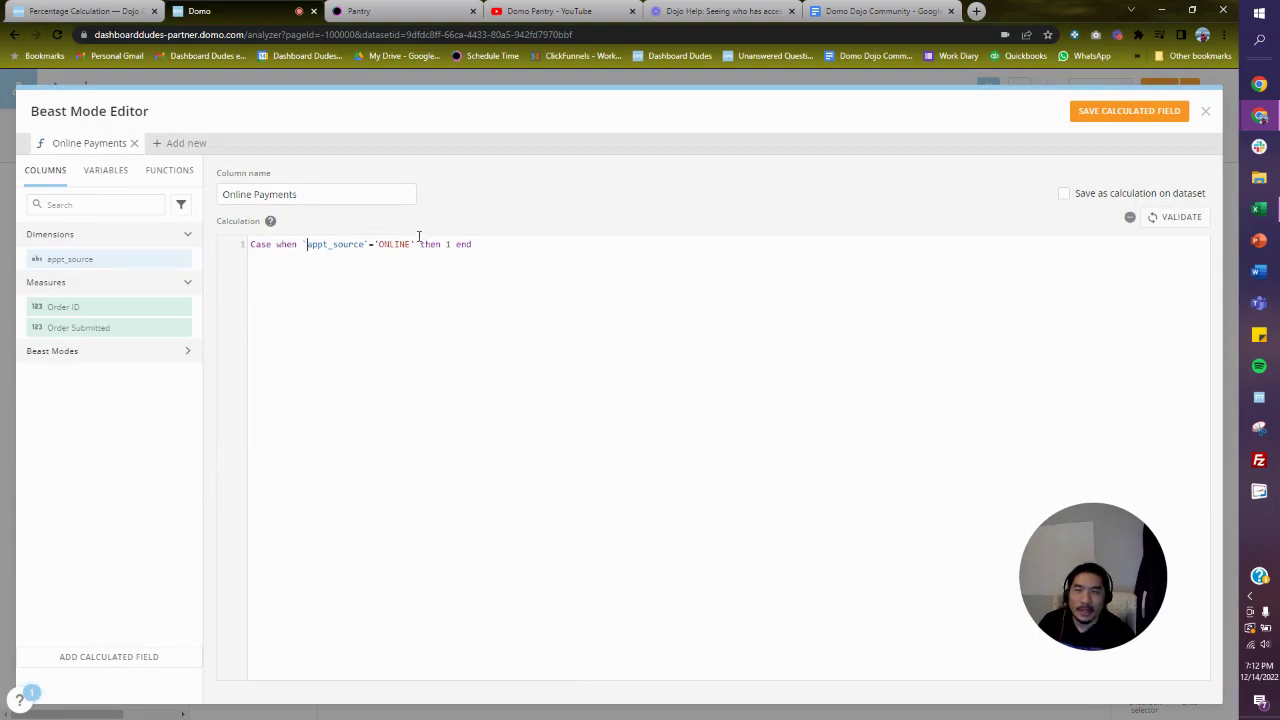
{"action": "key", "text": "ctrl+shift+Tab"}
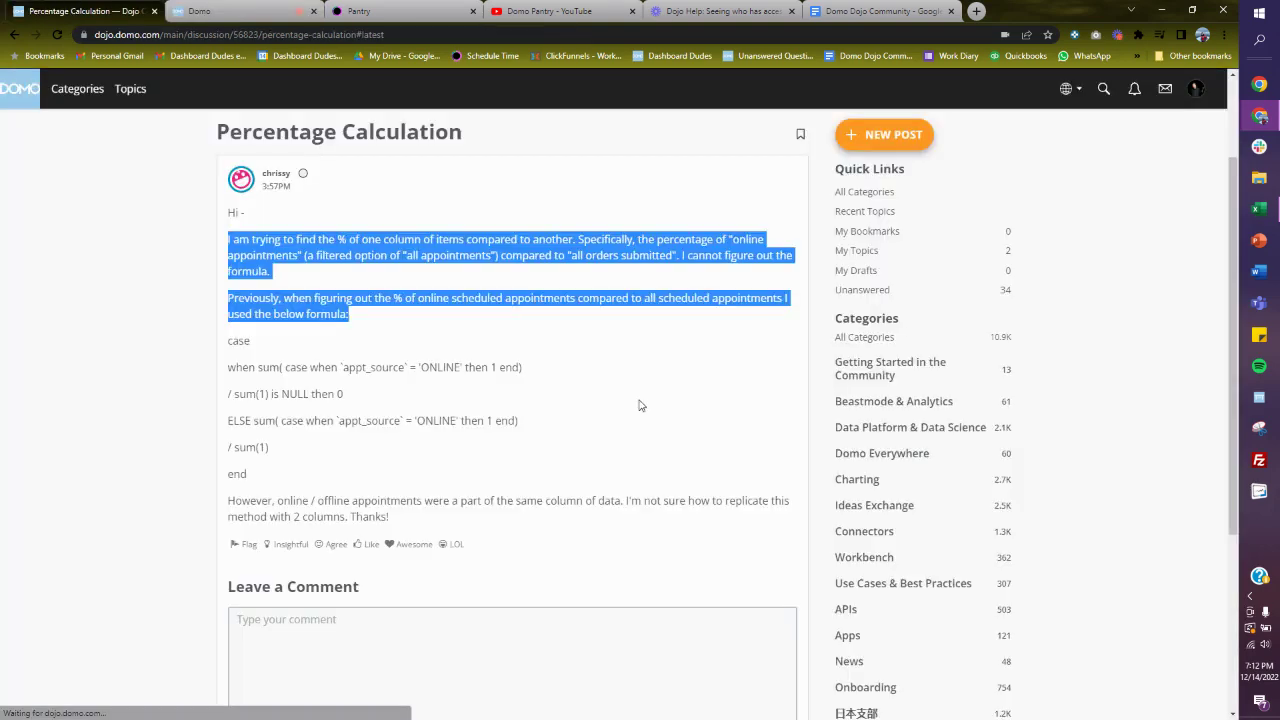
{"action": "left_click", "coordinate": [399, 342]}
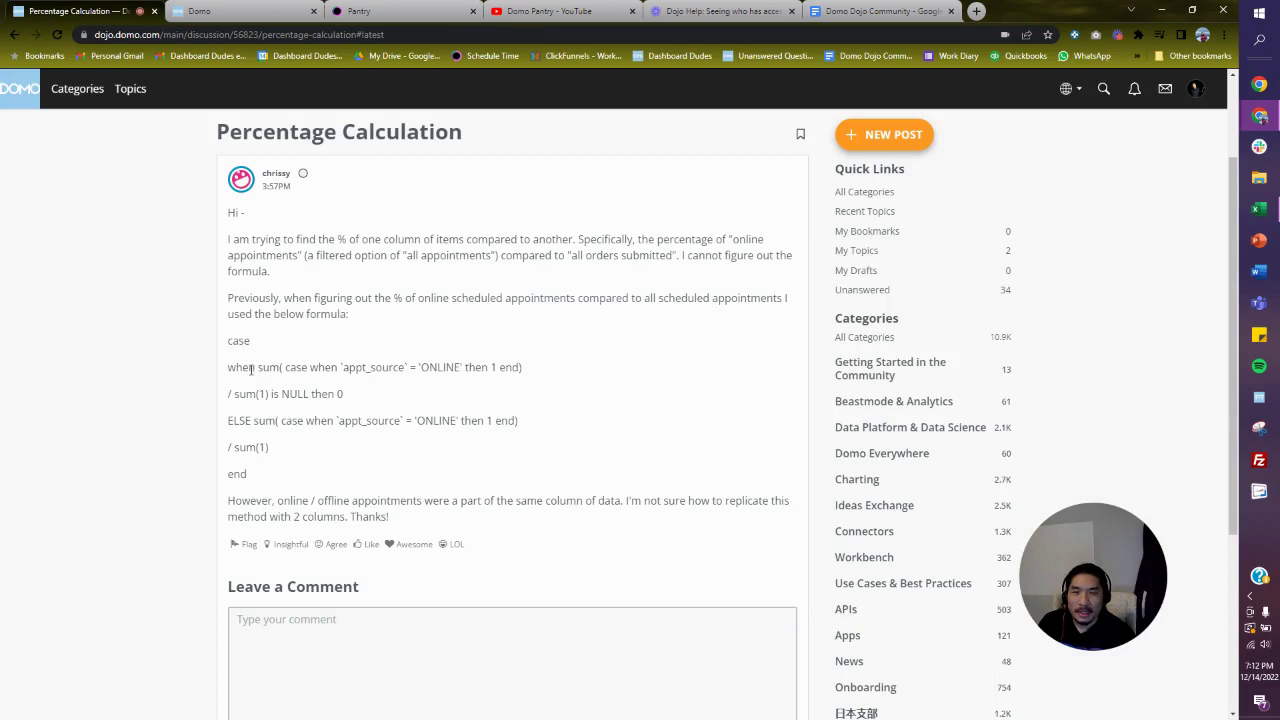
{"action": "left_click_drag", "start_coordinate": [266, 367], "coordinate": [358, 368]}
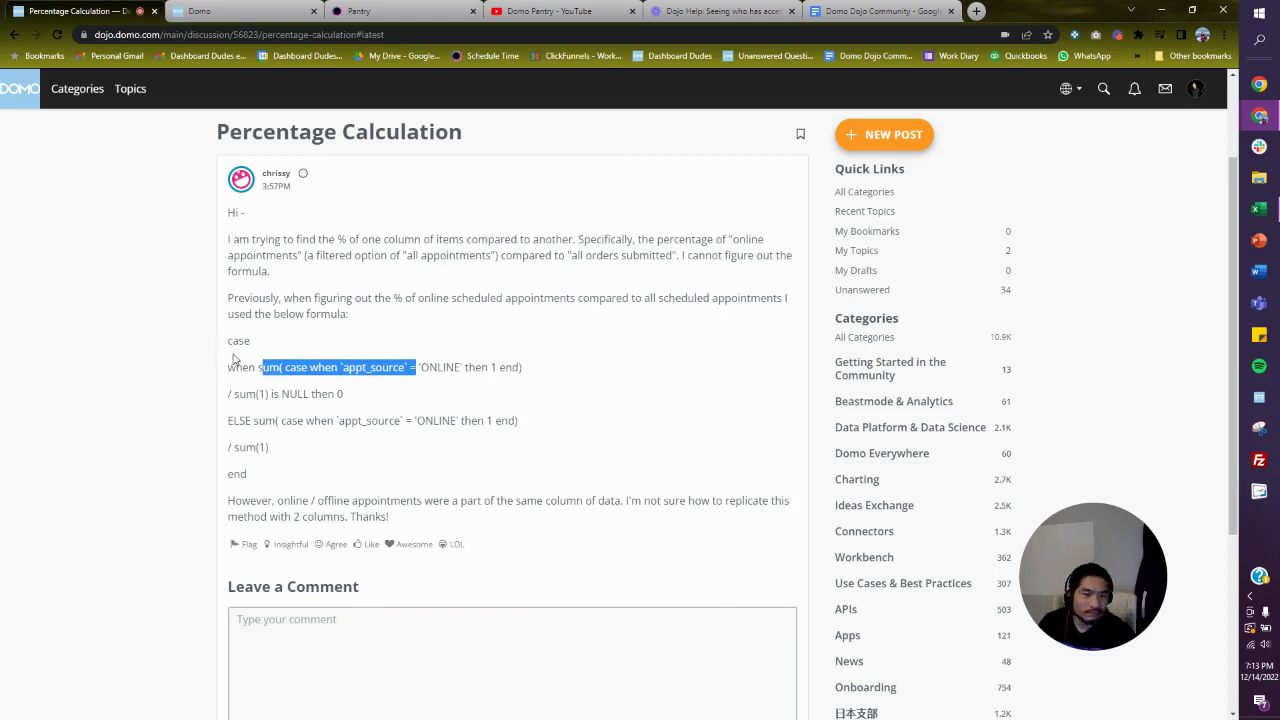
{"action": "left_click", "coordinate": [214, 12]}
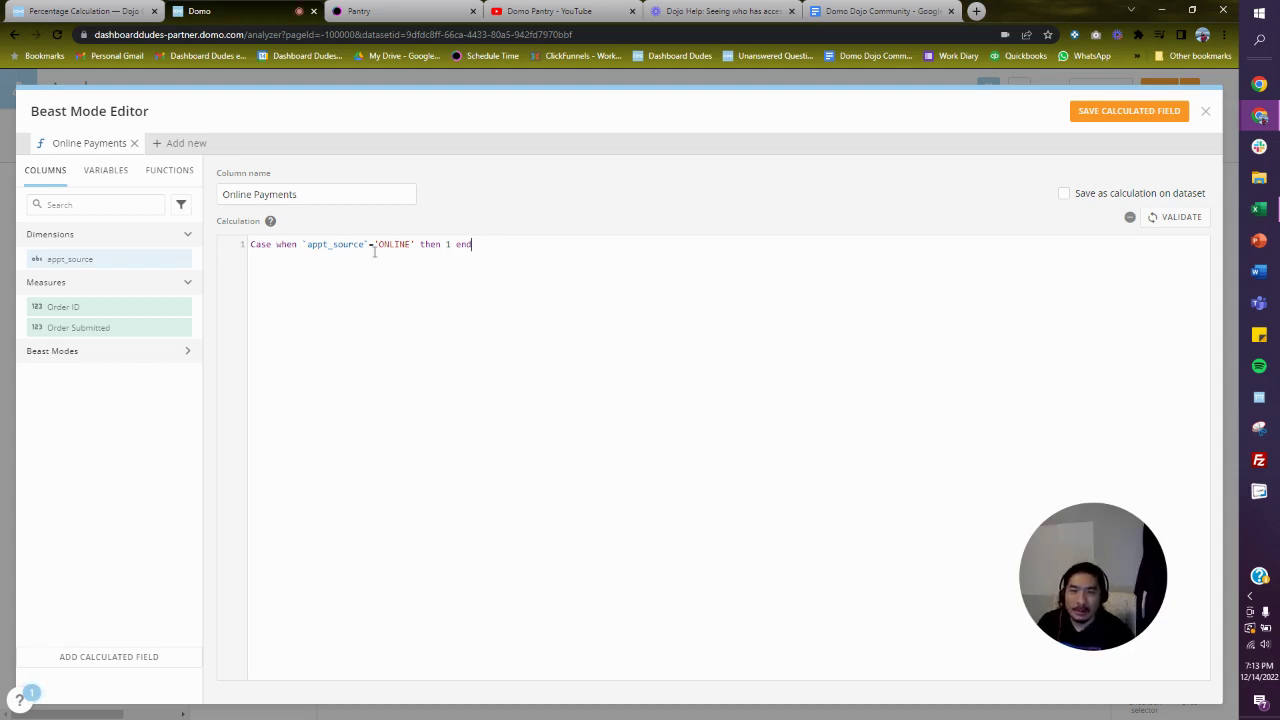
- Wrap the ONLINE case in sum(), divide by sum(`Order Submitted`), validate, and save the field
{"action": "type", "text": "sum("}
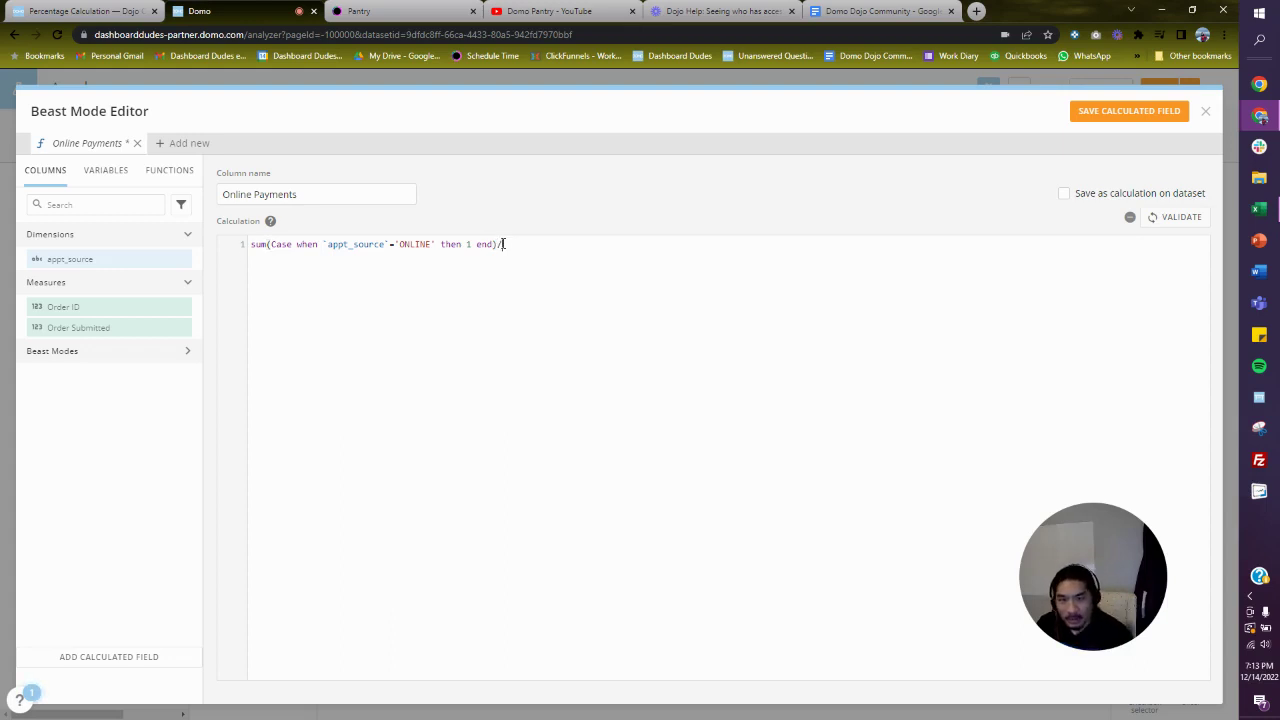
{"action": "type", "text": "um"}
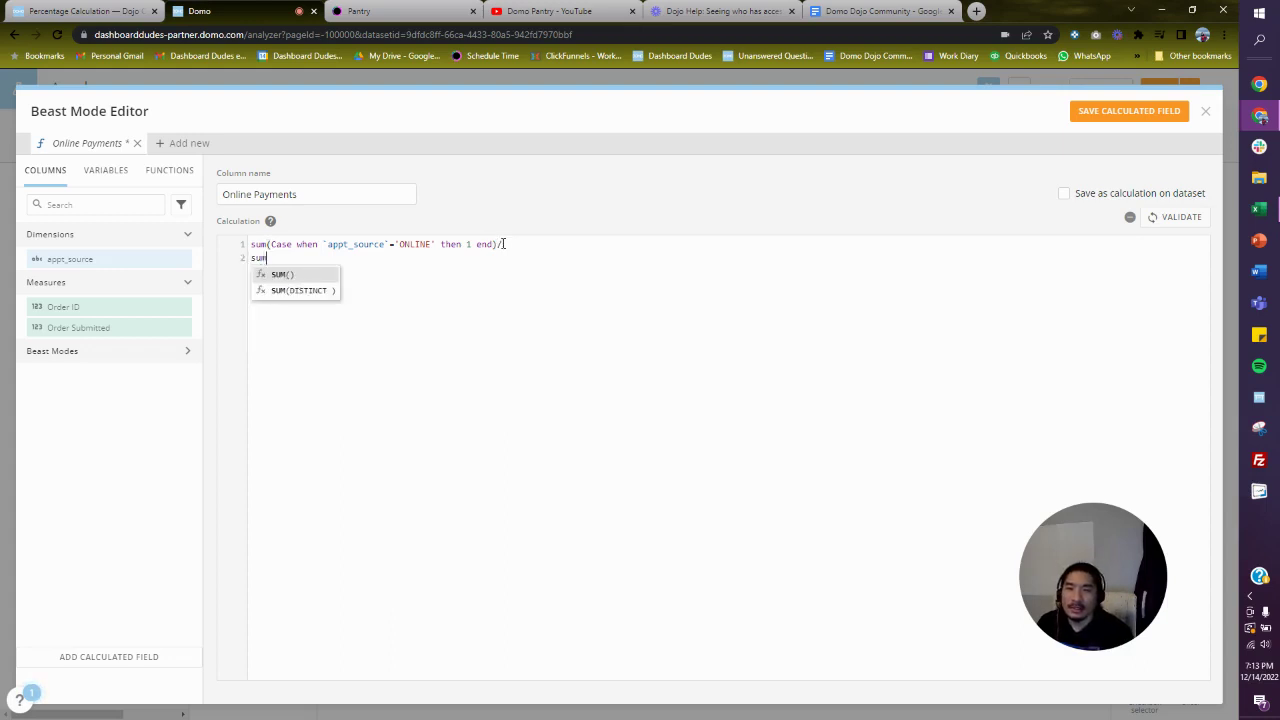
{"action": "type", "text": "(ord"}
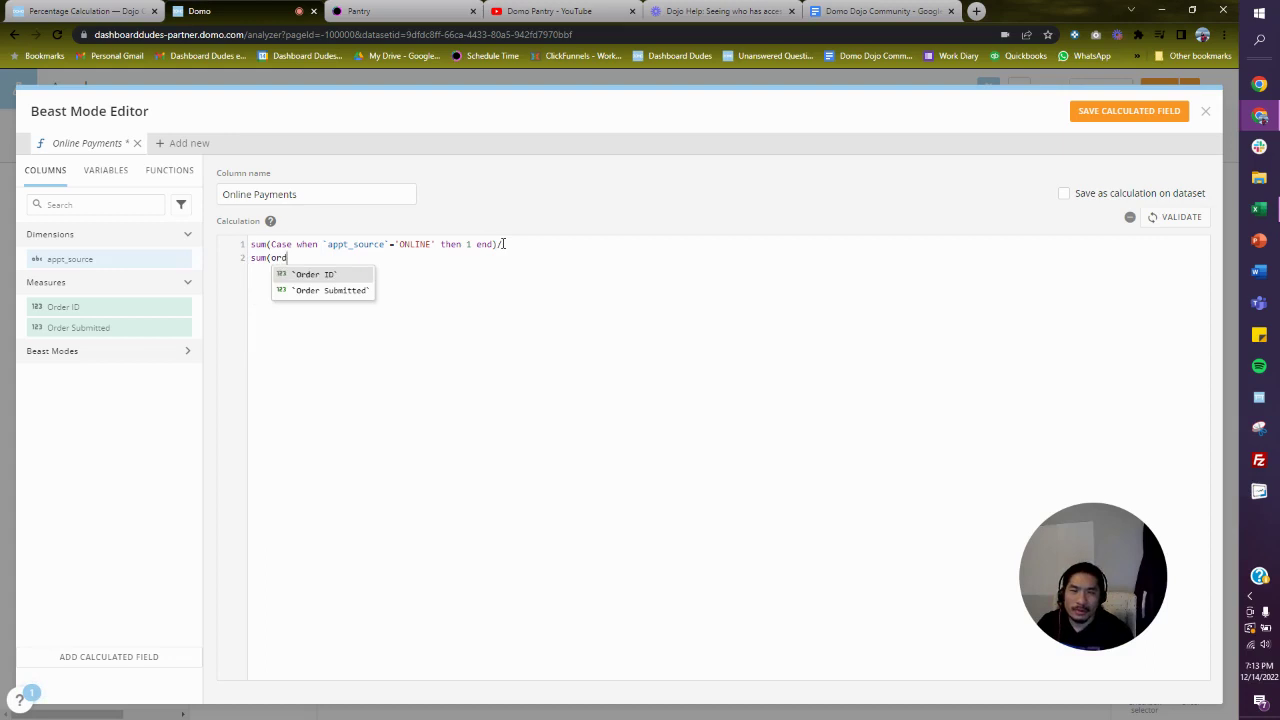
{"action": "key", "text": "Down"}
{"action": "key", "text": "Return"}
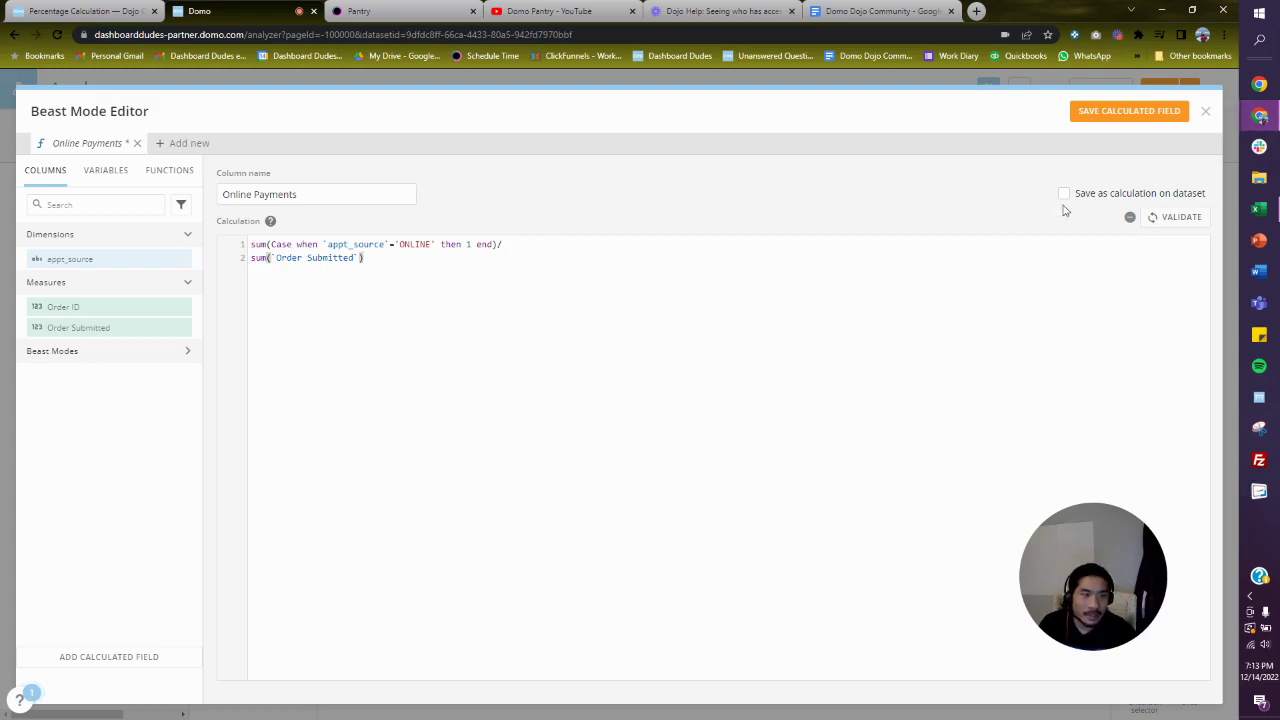
{"action": "left_click", "coordinate": [1156, 215]}
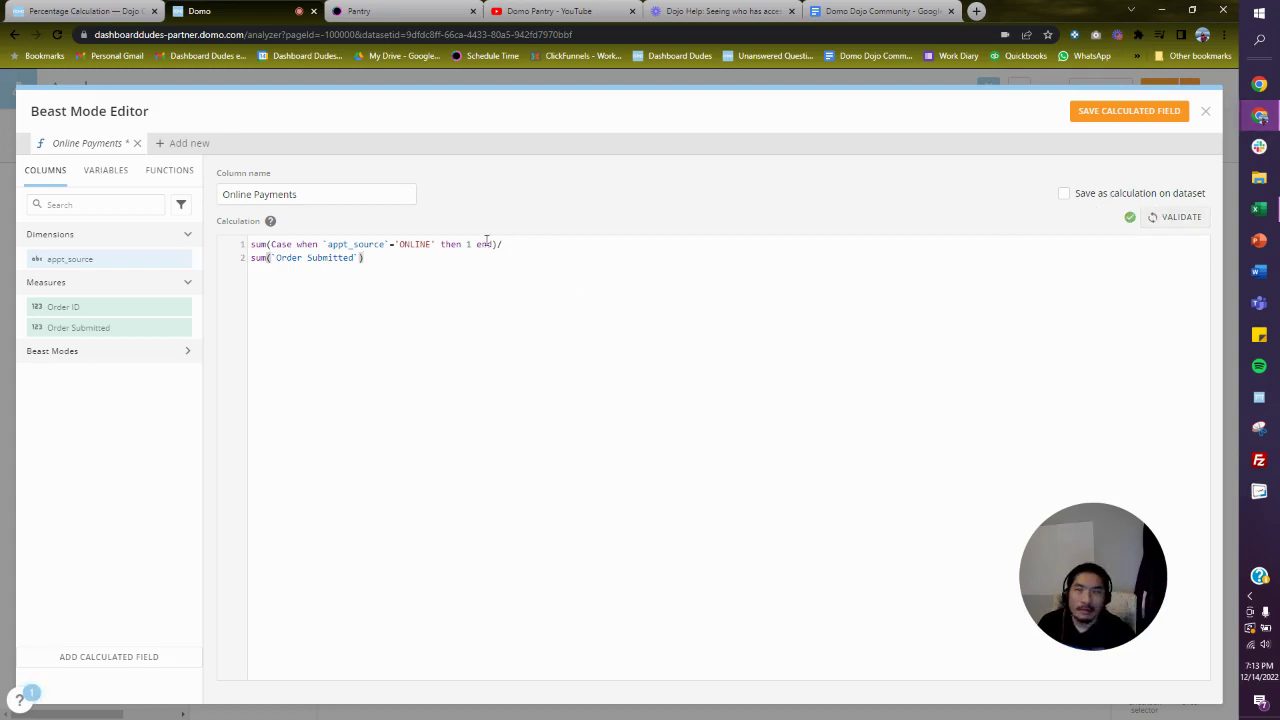
{"action": "left_click", "coordinate": [1105, 117]}
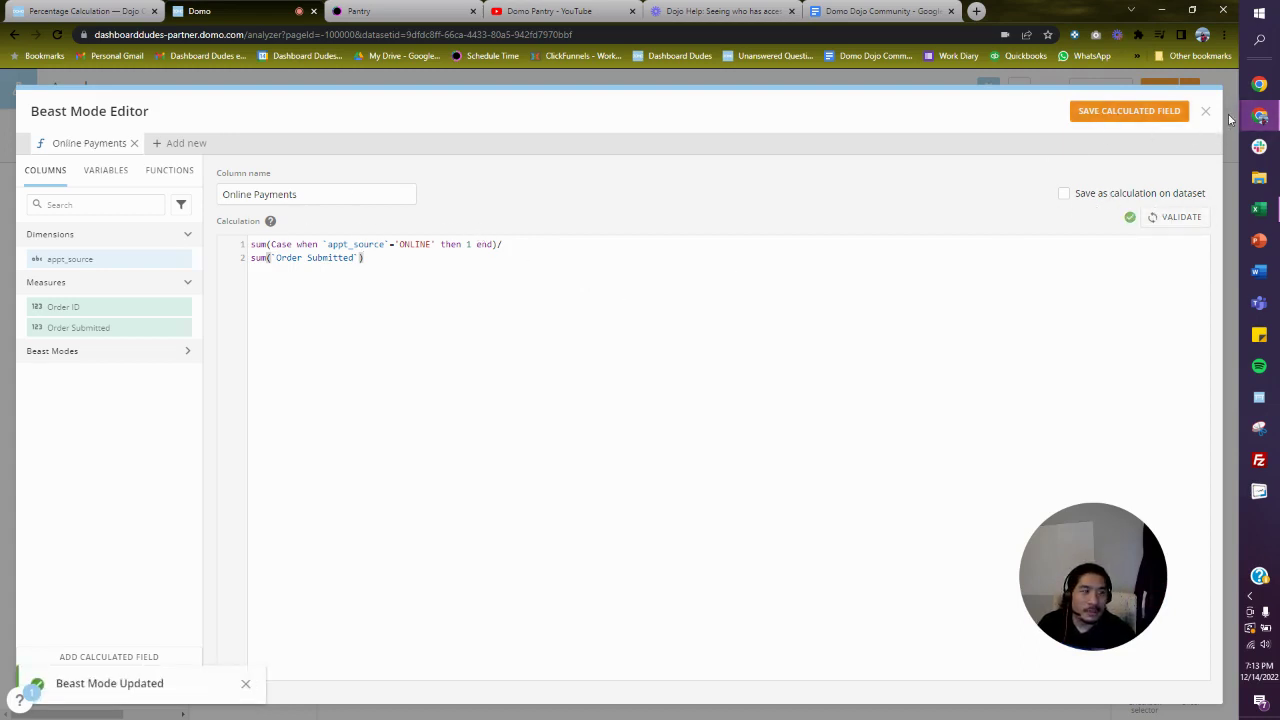
- Format the Online Payments column to display as a percentage
{"action": "left_click", "coordinate": [1206, 112]}
{"action": "left_click_drag", "start_coordinate": [117, 553], "coordinate": [905, 178]}
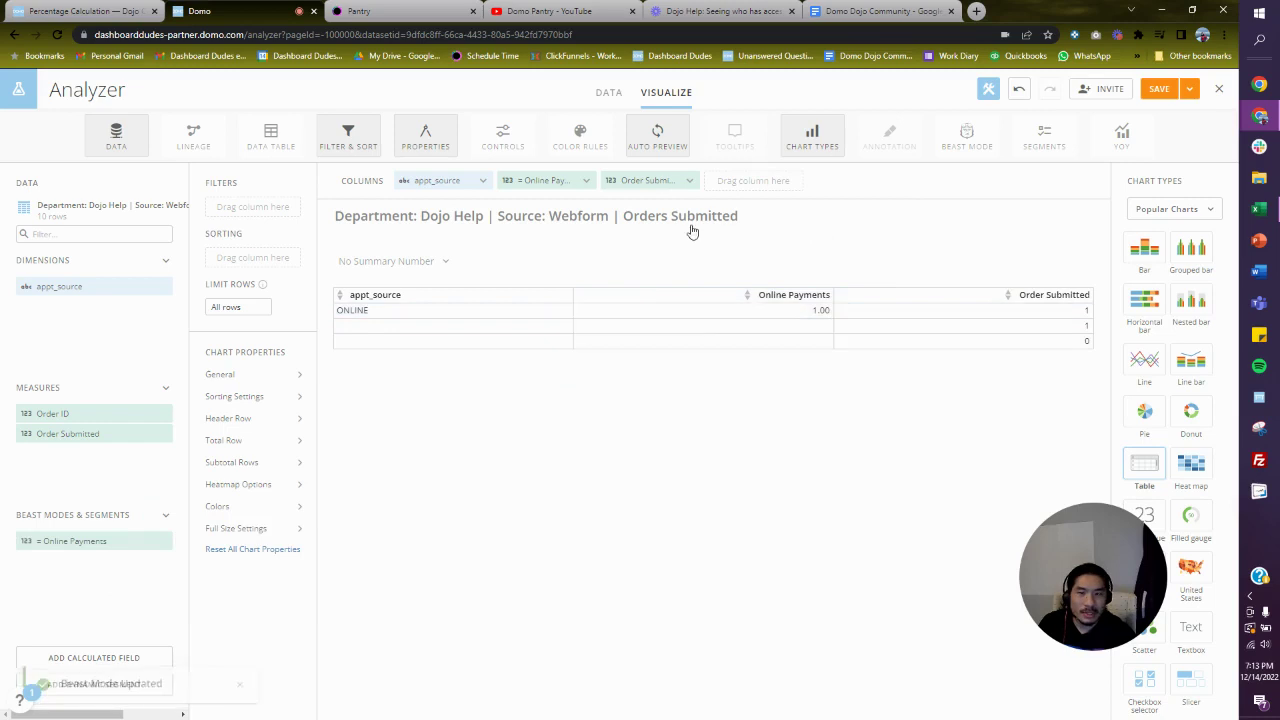
{"action": "left_click", "coordinate": [540, 180]}
{"action": "left_click", "coordinate": [628, 262]}
{"action": "left_click", "coordinate": [578, 336]}
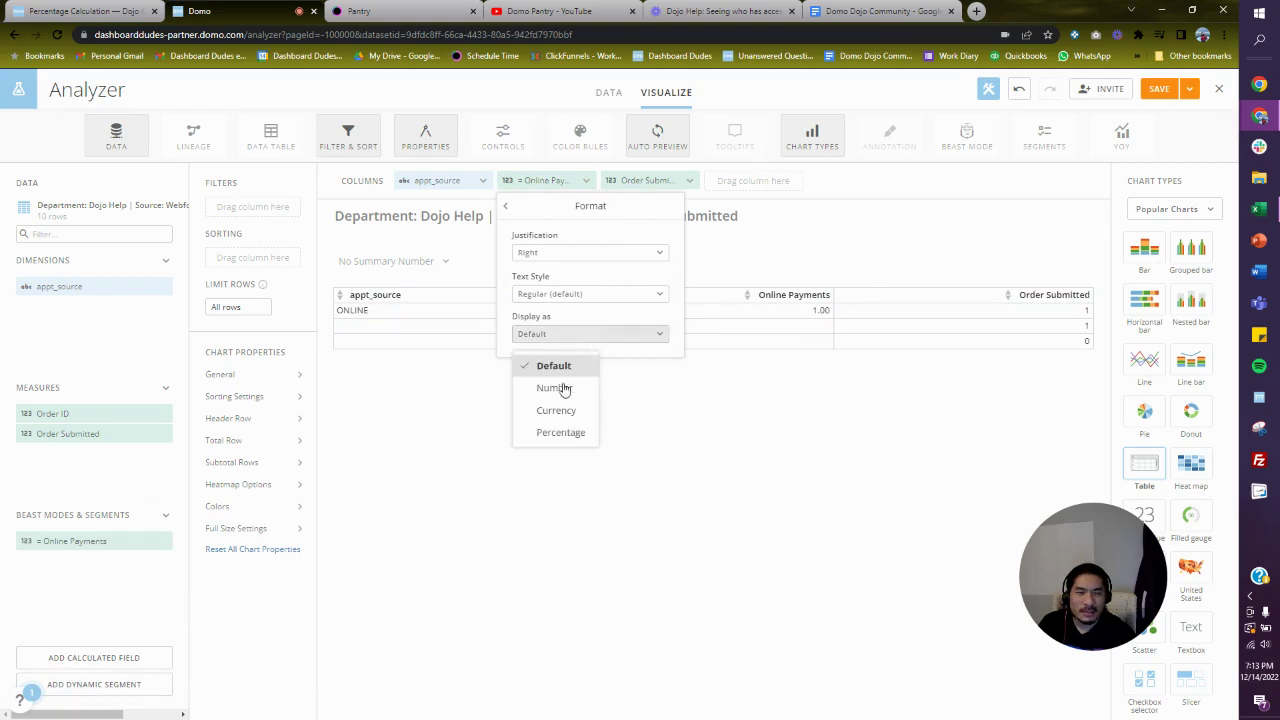
{"action": "left_click", "coordinate": [565, 433]}
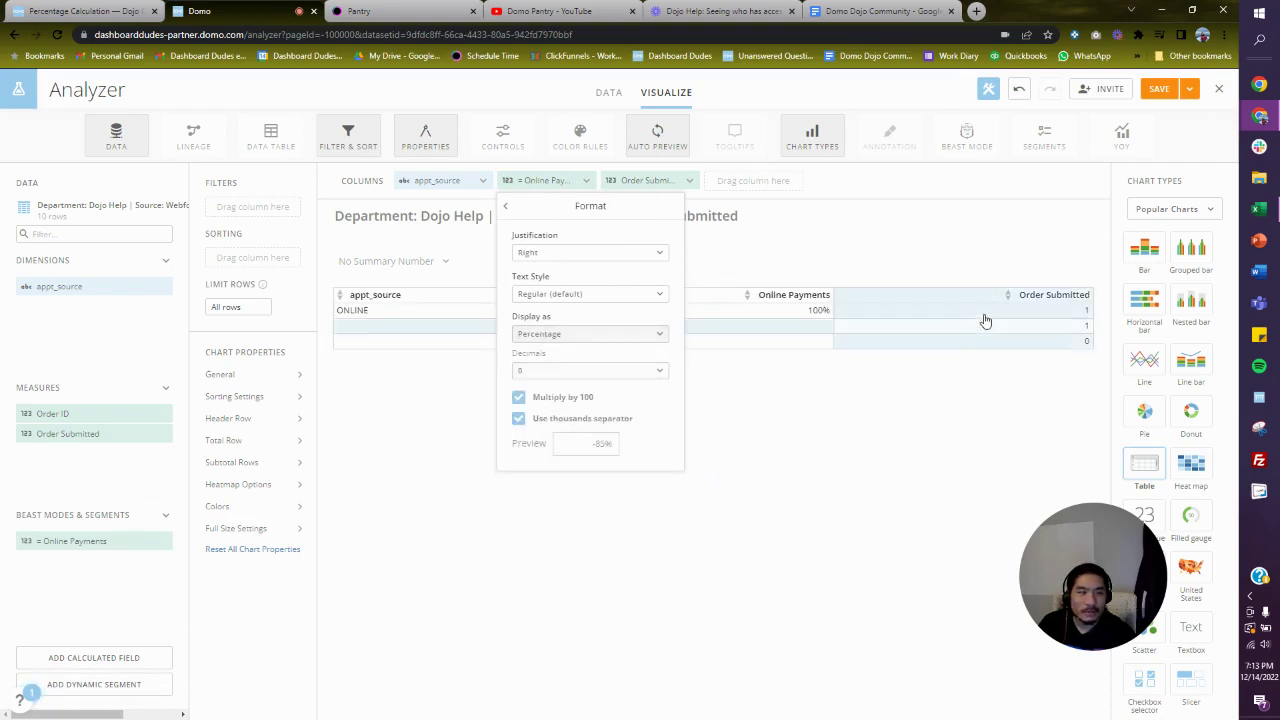
- Set the Order Submitted column's aggregation to Sum
{"action": "left_click", "coordinate": [689, 181]}
{"action": "left_click", "coordinate": [661, 232]}
{"action": "left_click", "coordinate": [656, 260]}
{"action": "left_click", "coordinate": [776, 208]}
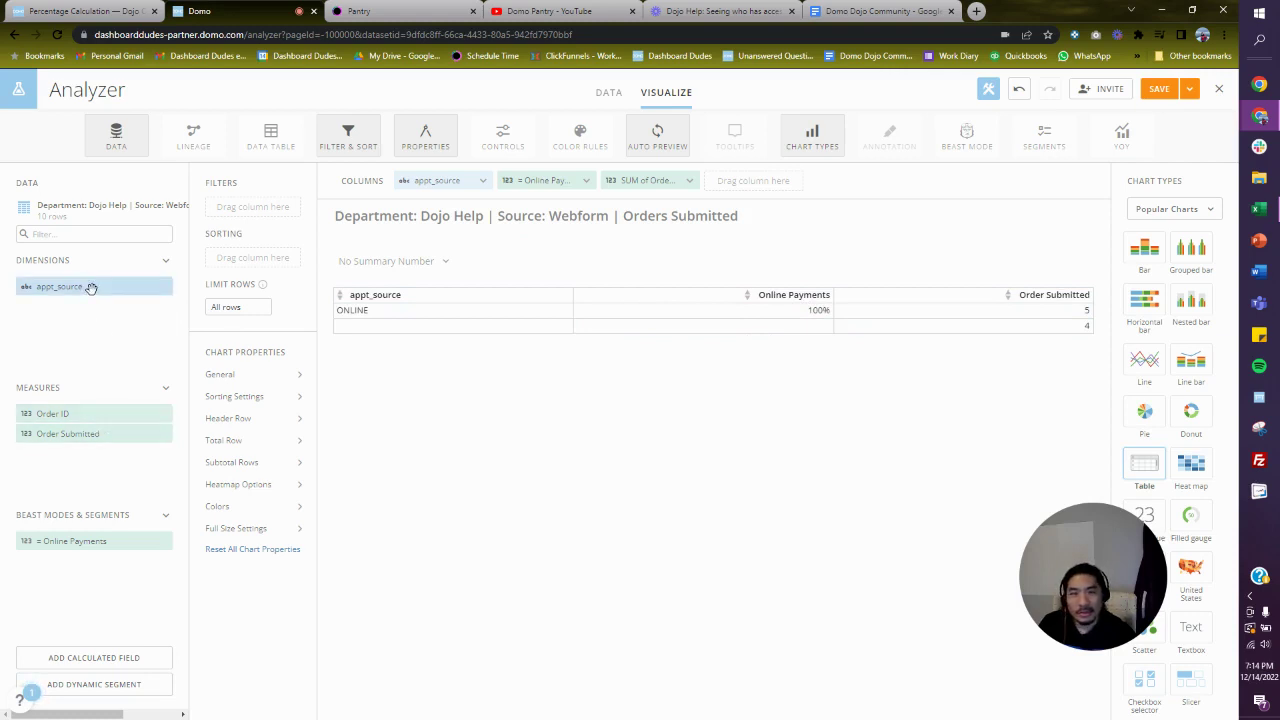
- Review the Online Payments formula, then remove appt_source so one row shows 56% of 9 orders
{"action": "mouse_move", "coordinate": [91, 287]}
{"action": "left_mouse_down"}
{"action": "mouse_move", "coordinate": [476, 233]}
{"action": "mouse_move", "coordinate": [103, 303]}
{"action": "left_mouse_up"}
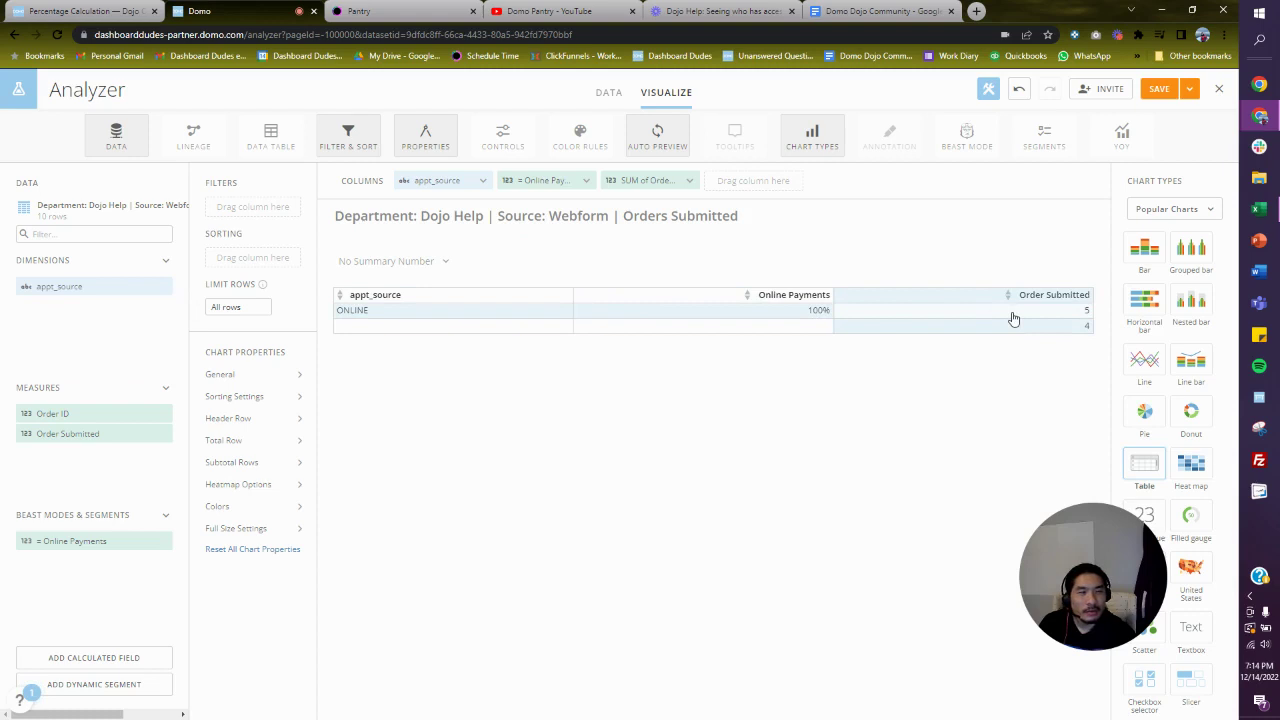
{"action": "left_click", "coordinate": [111, 546]}
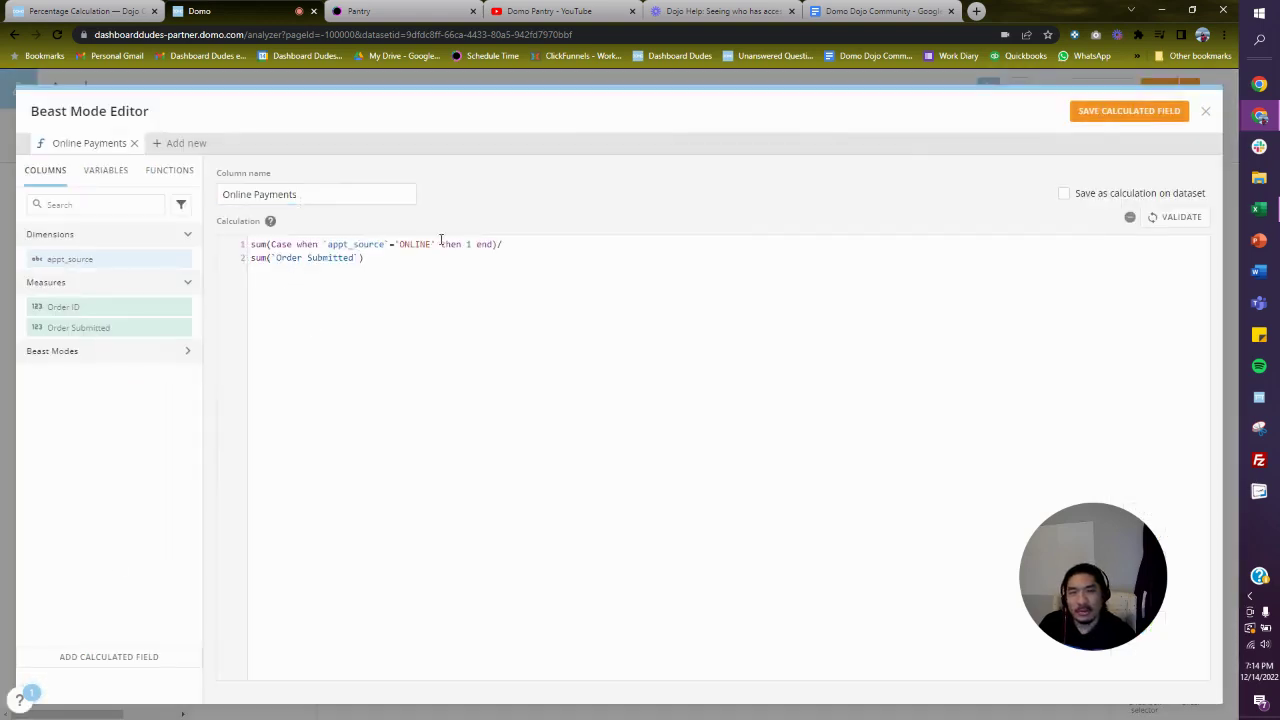
{"action": "left_click", "coordinate": [1206, 111]}
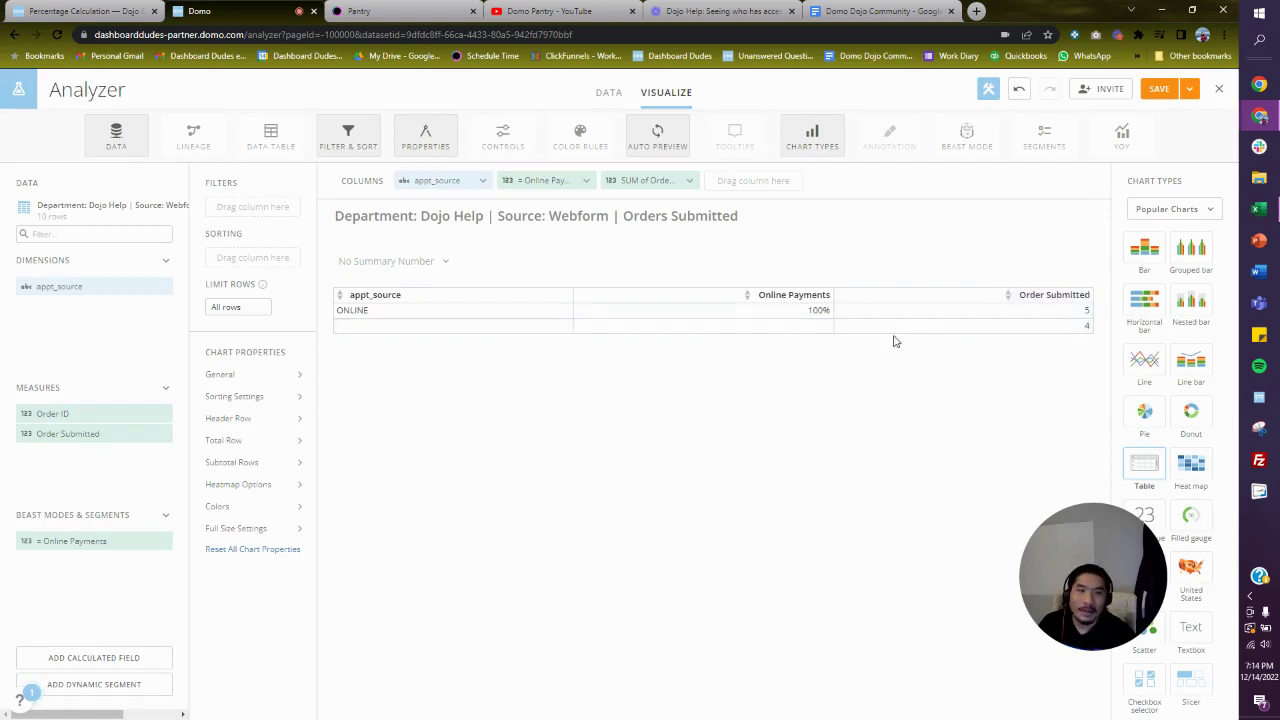
{"action": "left_click", "coordinate": [78, 541]}
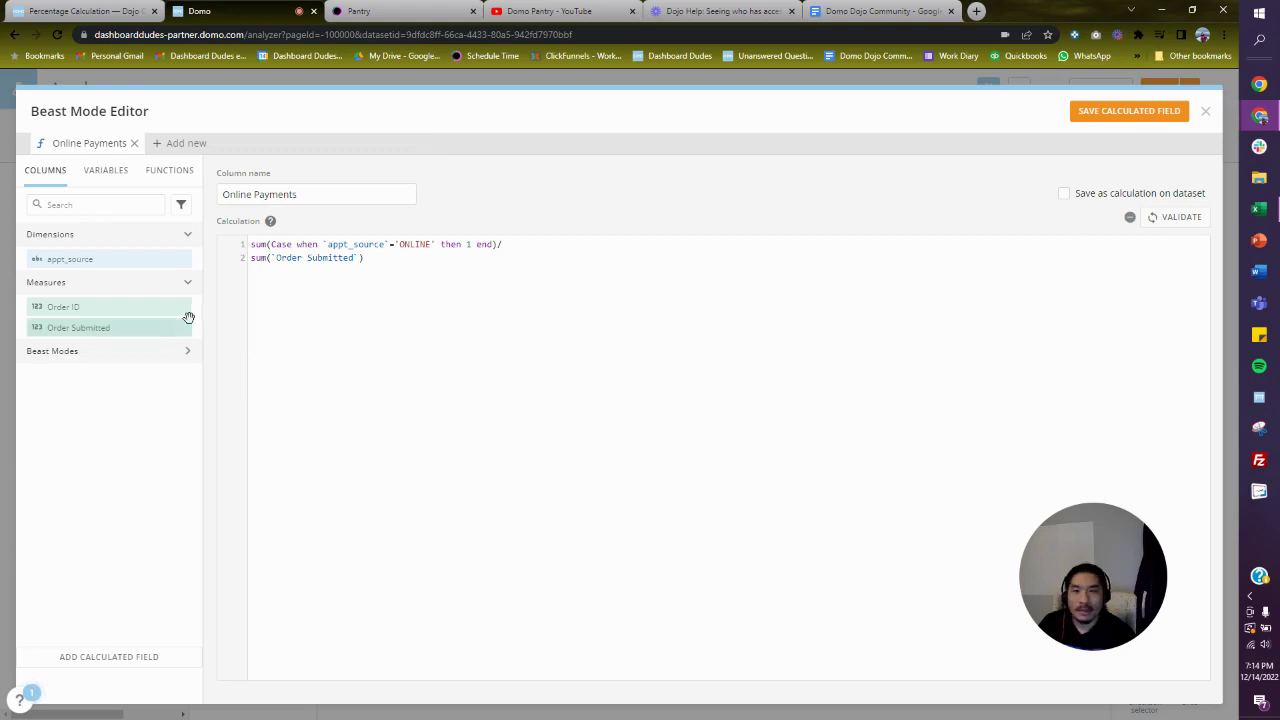
{"action": "left_click", "coordinate": [1205, 112]}
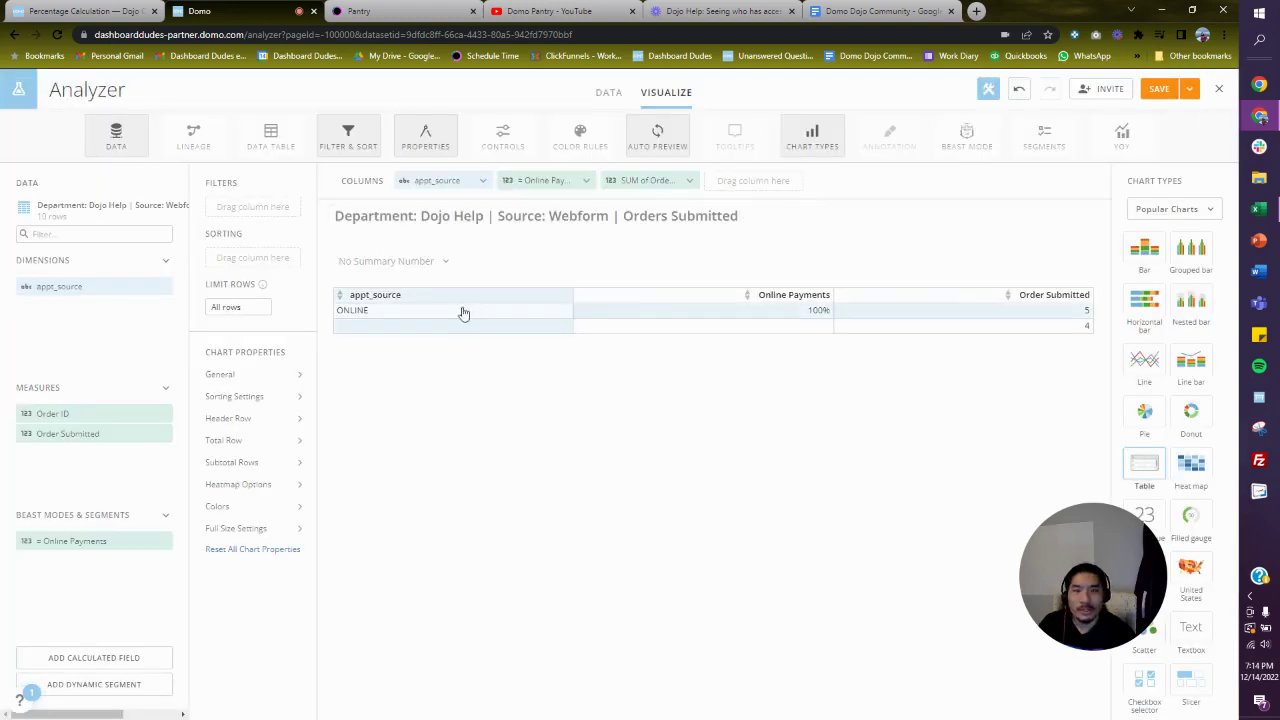
{"action": "left_click", "coordinate": [481, 181]}
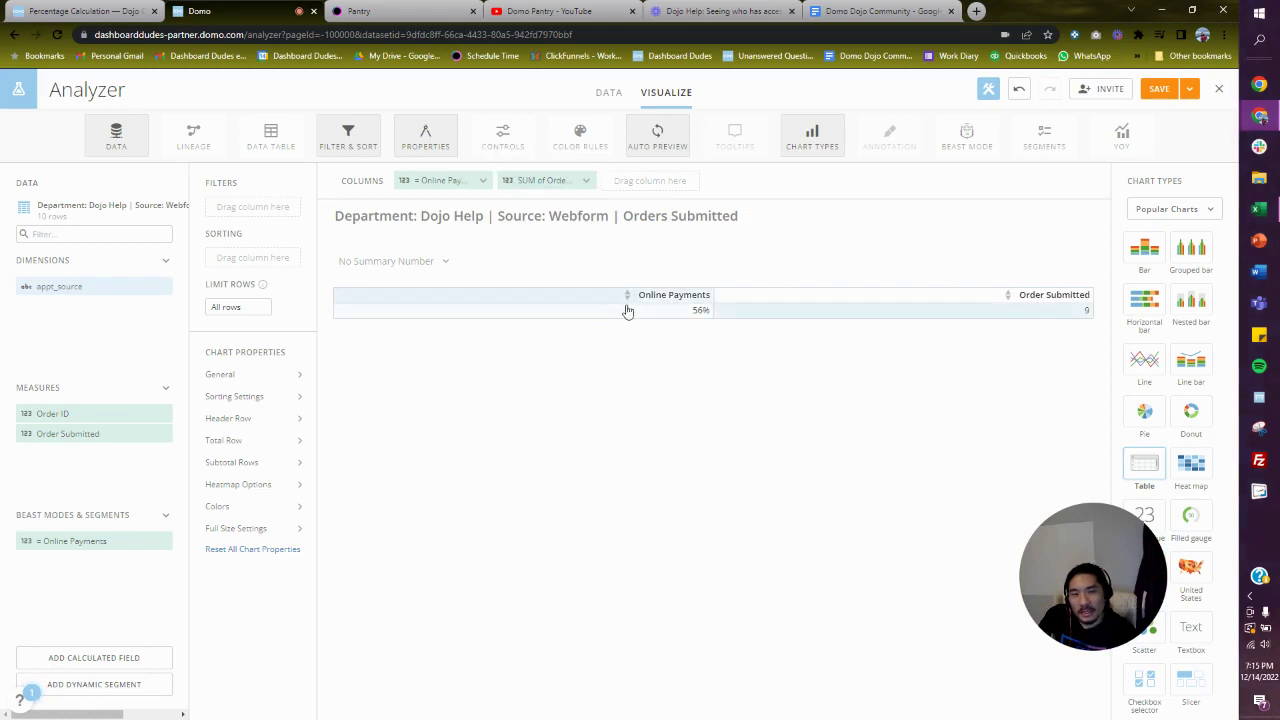
- Re-add and remove appt_source, then switch the chart type to Single value showing 56%
{"action": "left_click_drag", "start_coordinate": [71, 286], "coordinate": [423, 181]}
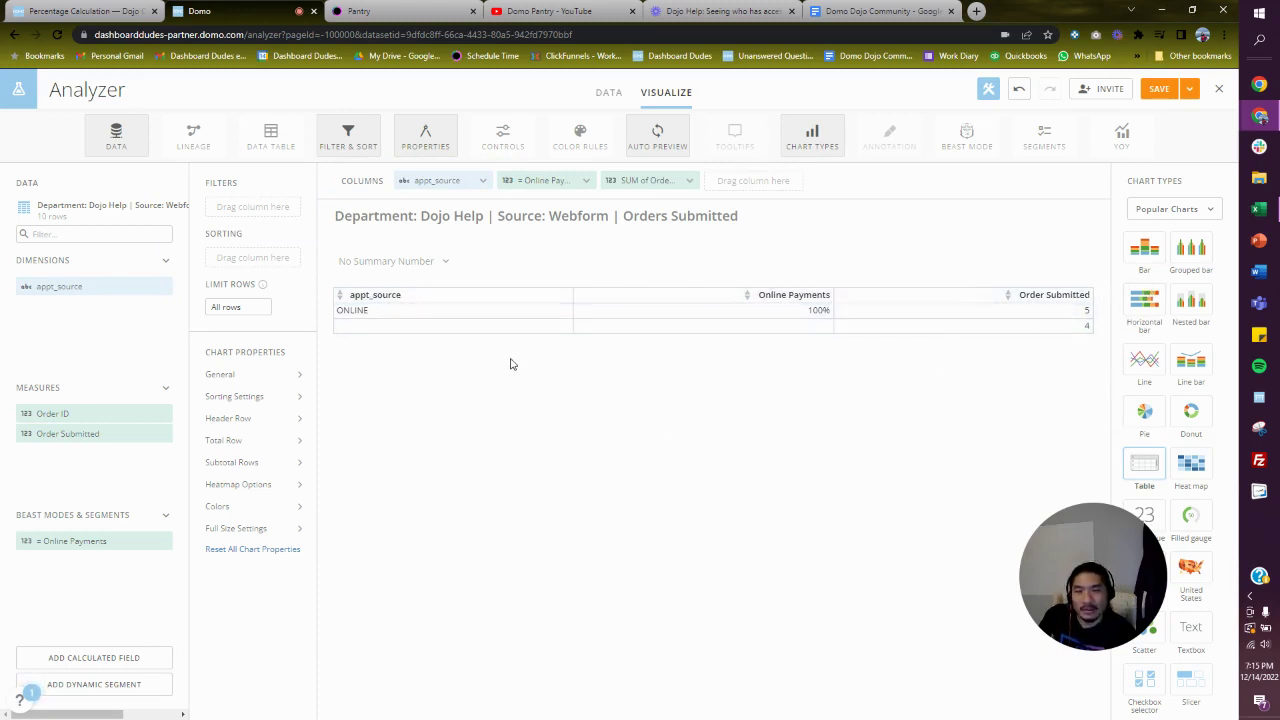
{"action": "left_click", "coordinate": [483, 185]}
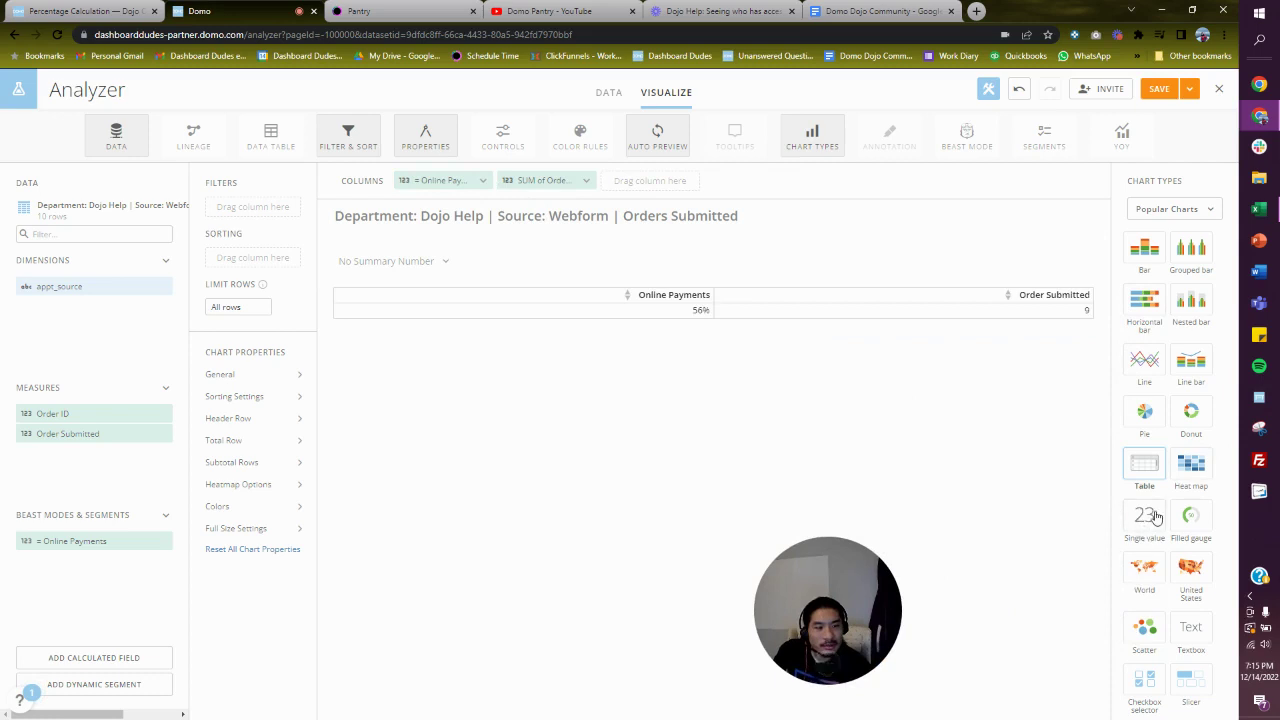
{"action": "left_click", "coordinate": [1156, 516]}
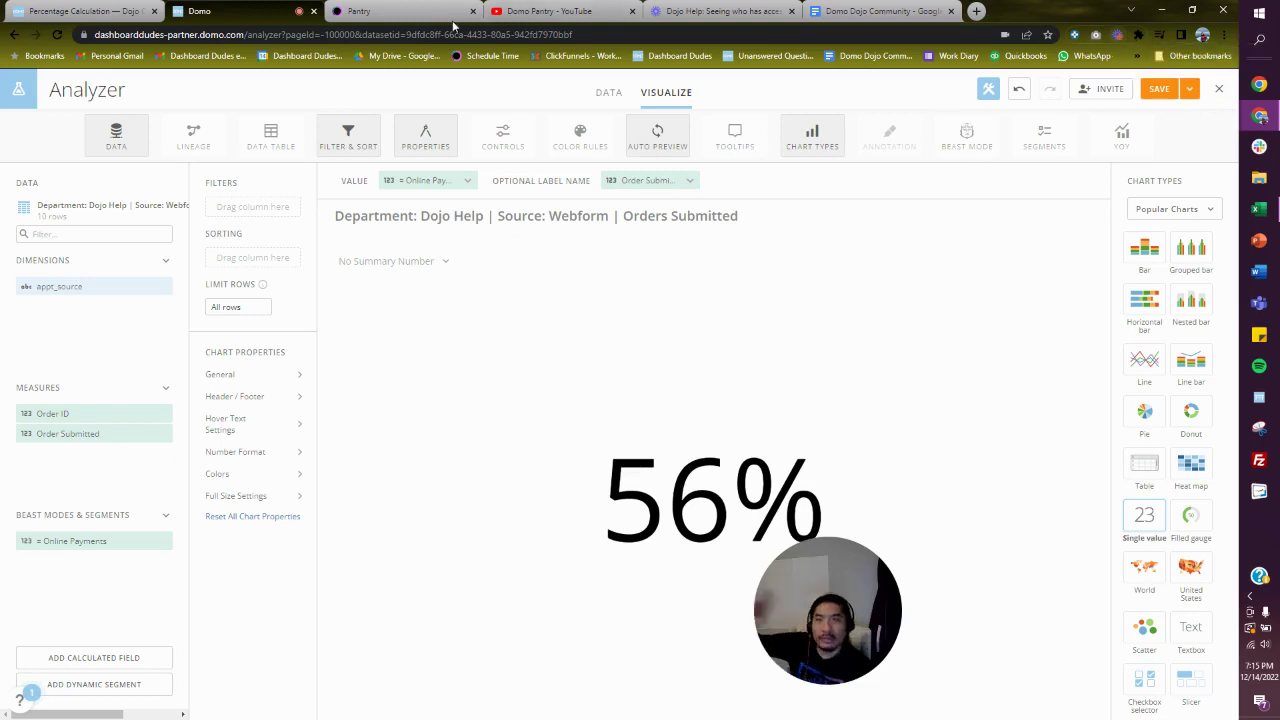
- Browse the Dashboard Dudes Pantry page and its videos, then go to the Domo Pantry YouTube playlist
{"action": "left_click", "coordinate": [395, 16]}
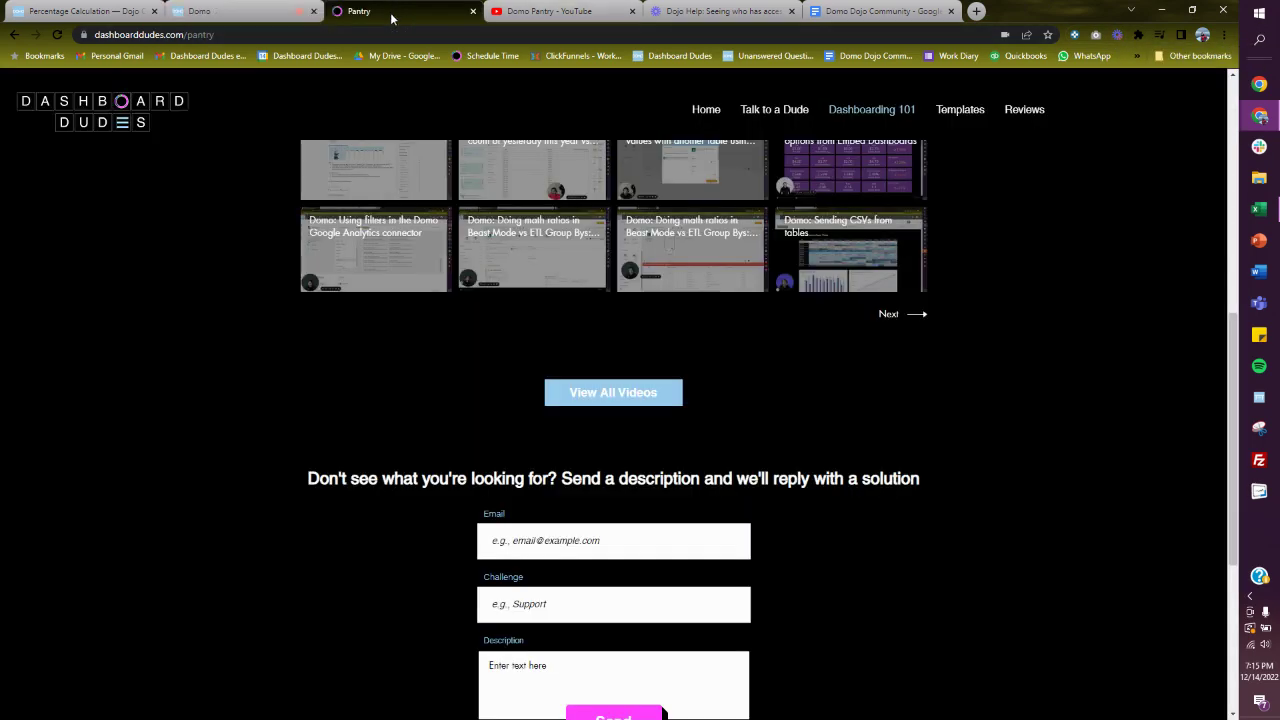
{"action": "left_click_drag", "start_coordinate": [96, 36], "coordinate": [259, 37]}
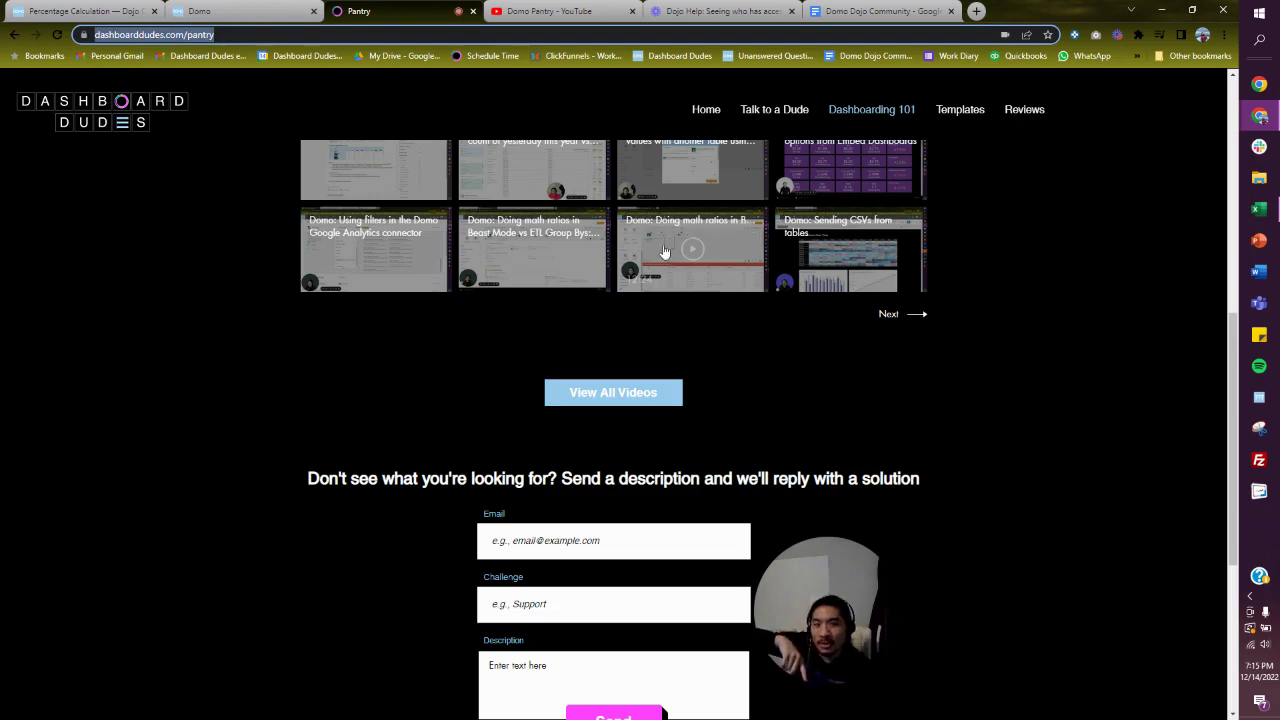
{"action": "scroll", "coordinate": [583, 245], "scroll_direction": "up", "scroll_amount": 1}
{"action": "scroll", "coordinate": [583, 245], "scroll_direction": "up", "scroll_amount": 2}
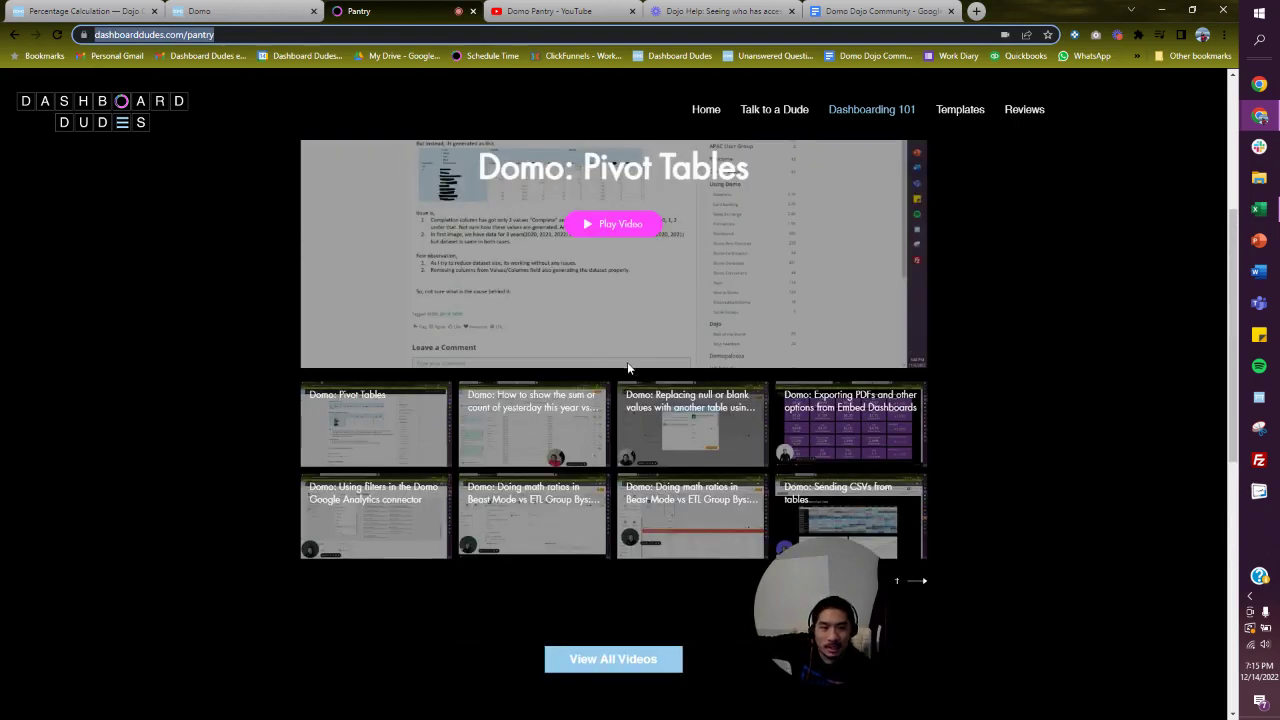
{"action": "scroll", "coordinate": [628, 385], "scroll_direction": "down", "scroll_amount": 2}
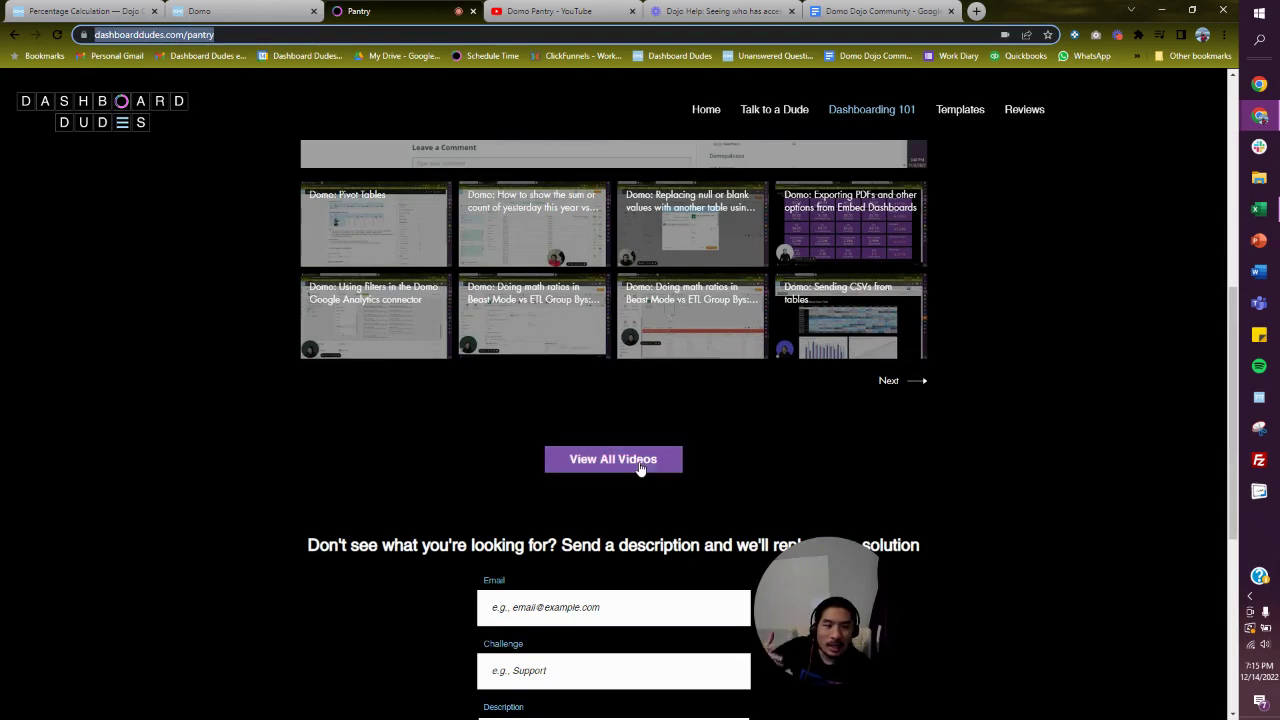
{"action": "left_click", "coordinate": [535, 14]}
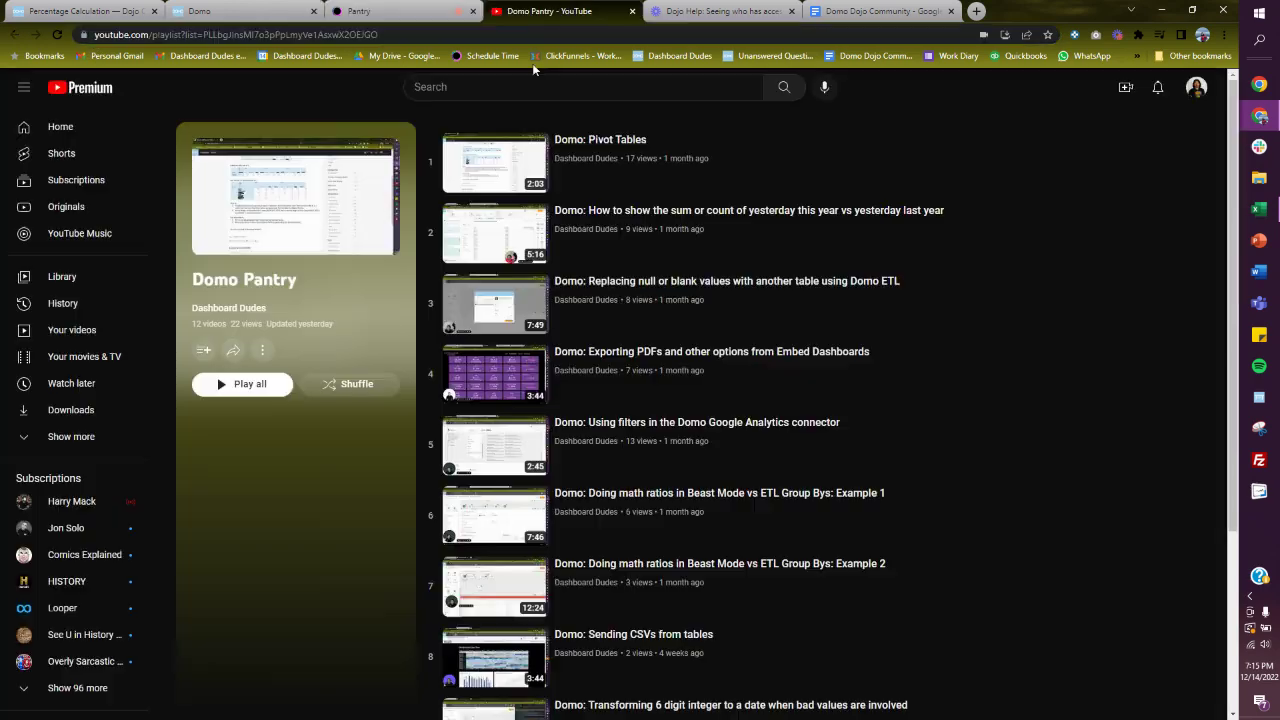
- Leave the YouTube Domo Pantry playlist for the Dashboard Dudes Pantry page's video grid
{"action": "scroll", "coordinate": [560, 278], "scroll_direction": "down", "scroll_amount": 3}
{"action": "scroll", "coordinate": [560, 278], "scroll_direction": "up", "scroll_amount": 3}
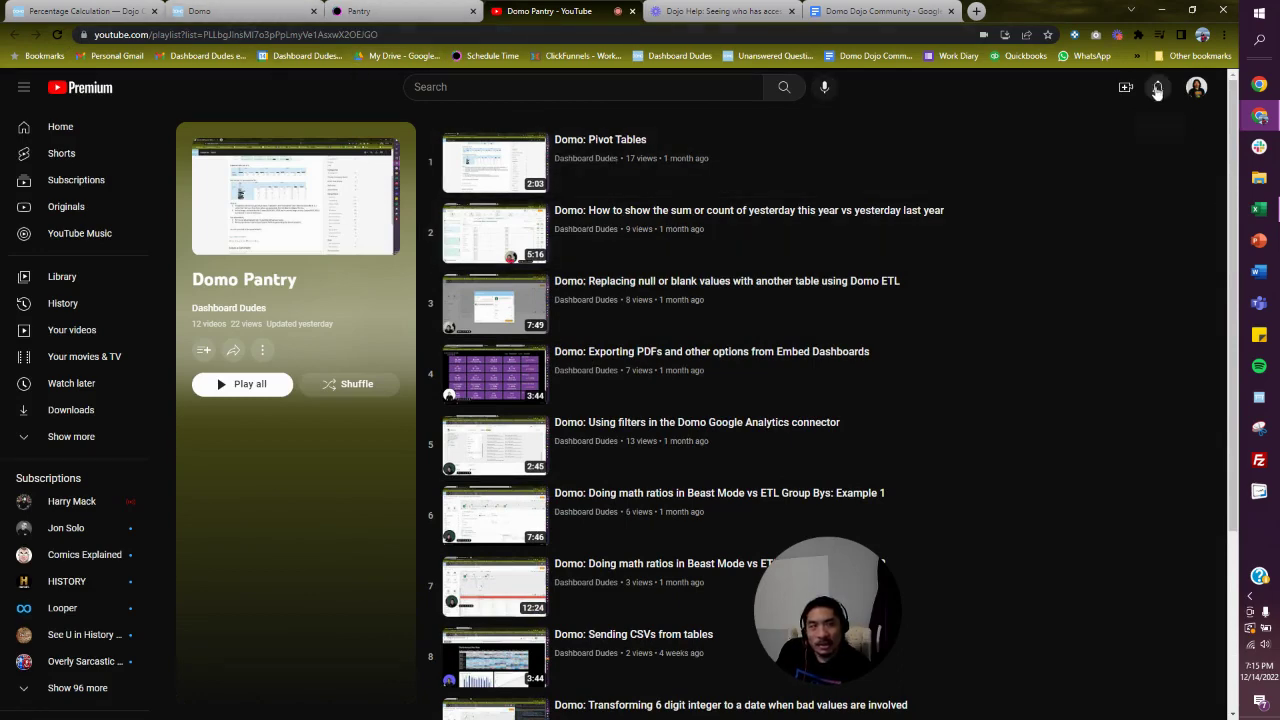
{"action": "left_click", "coordinate": [420, 12]}
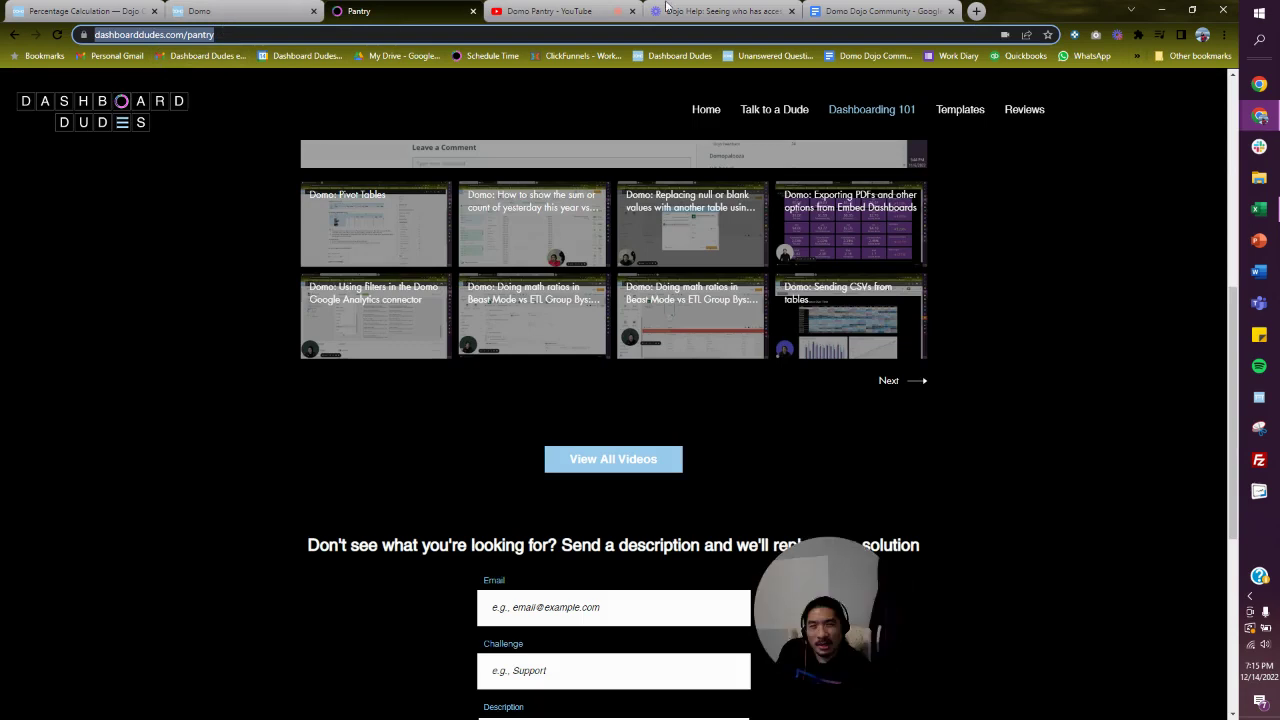